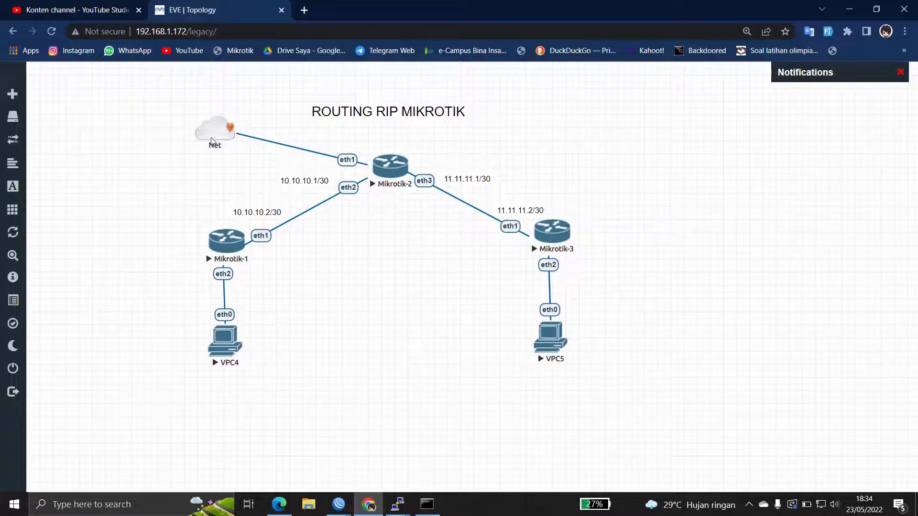
Nudge the Net cloud slightly closer to Mikrotik-2 in the topology, and switch to the WinBox session for Mikrotik-1
{"action": "mouse_move", "coordinate": [211, 136]}
{"action": "left_mouse_down"}
{"action": "mouse_move", "coordinate": [385, 141]}
{"action": "mouse_move", "coordinate": [228, 130]}
{"action": "left_mouse_up"}
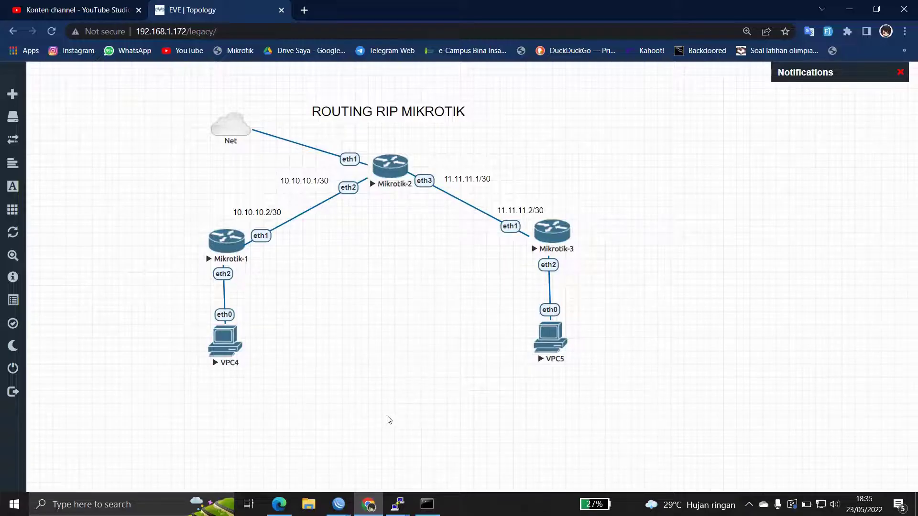
{"action": "mouse_move", "coordinate": [347, 506]}
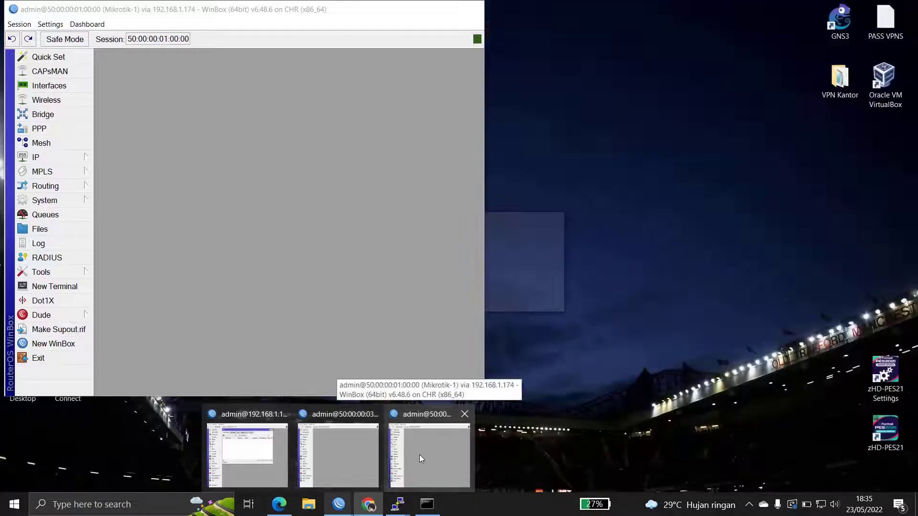
{"action": "left_click", "coordinate": [420, 455]}
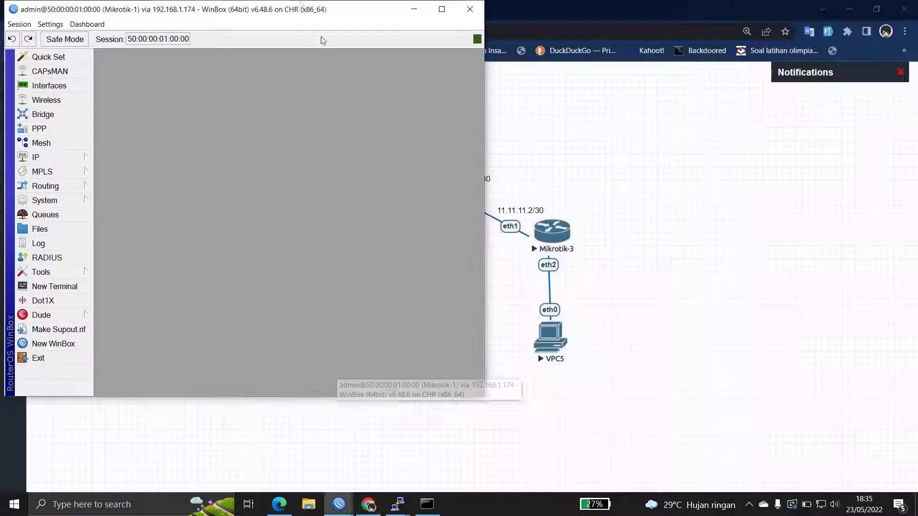
{"action": "left_click_drag", "start_coordinate": [323, 9], "coordinate": [667, 47]}
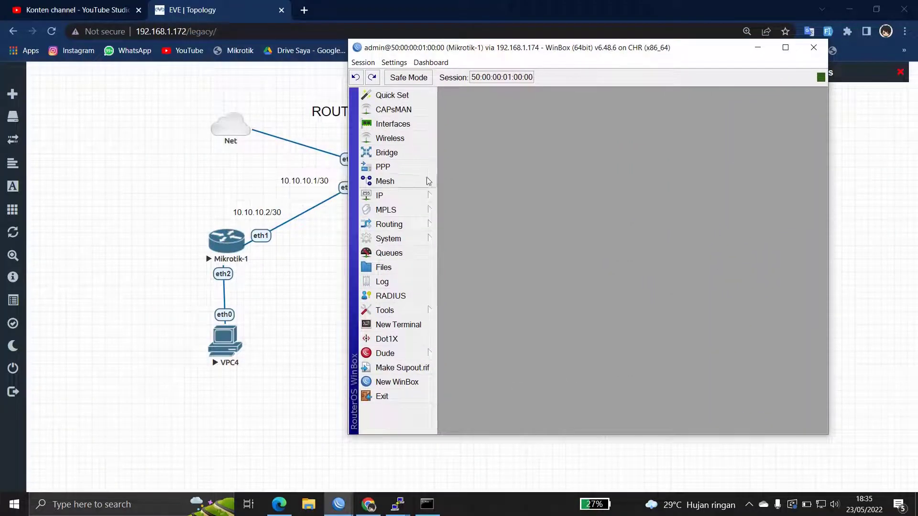
Add the IP address 10.10.10.2/30 on interface ether1 of Mikrotik-1
{"action": "left_click", "coordinate": [397, 196]}
{"action": "left_click", "coordinate": [474, 171]}
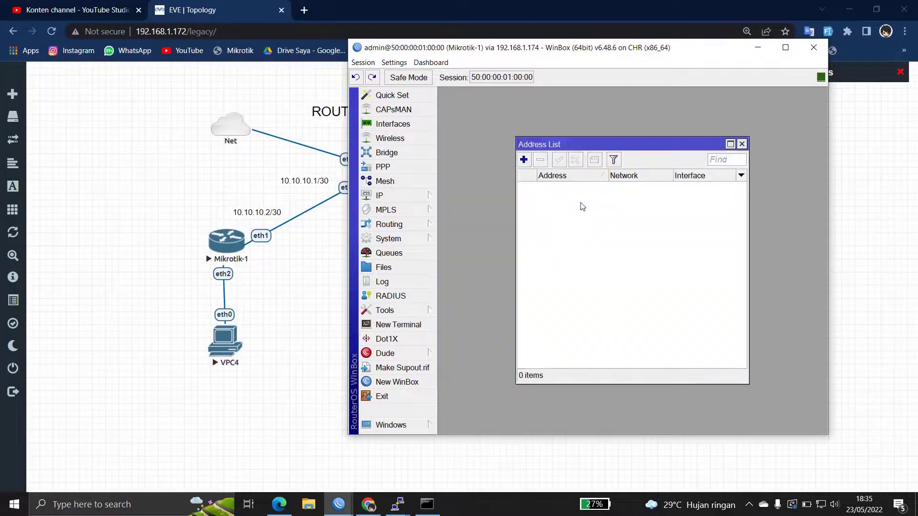
{"action": "left_click", "coordinate": [524, 159]}
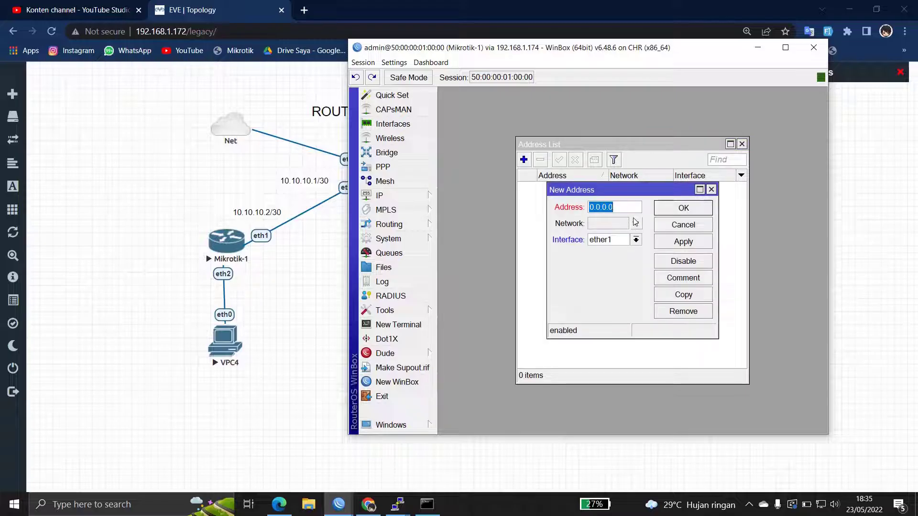
{"action": "type", "text": "10.10.10.2/30"}
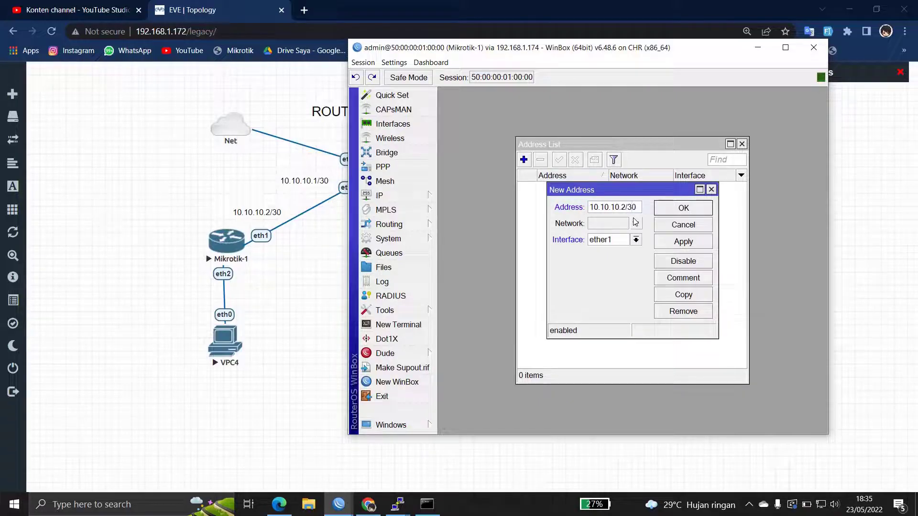
{"action": "left_click", "coordinate": [617, 239]}
{"action": "left_click", "coordinate": [615, 252]}
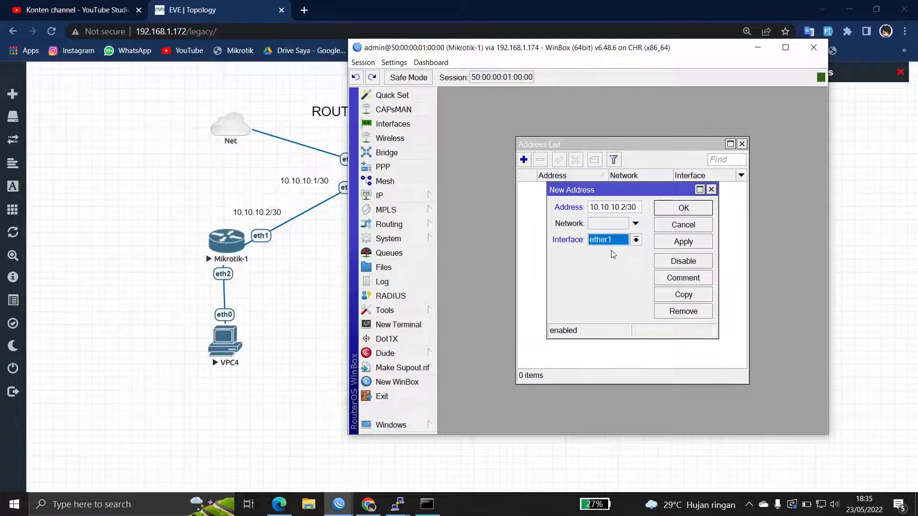
{"action": "left_click_drag", "start_coordinate": [514, 51], "coordinate": [590, 55]}
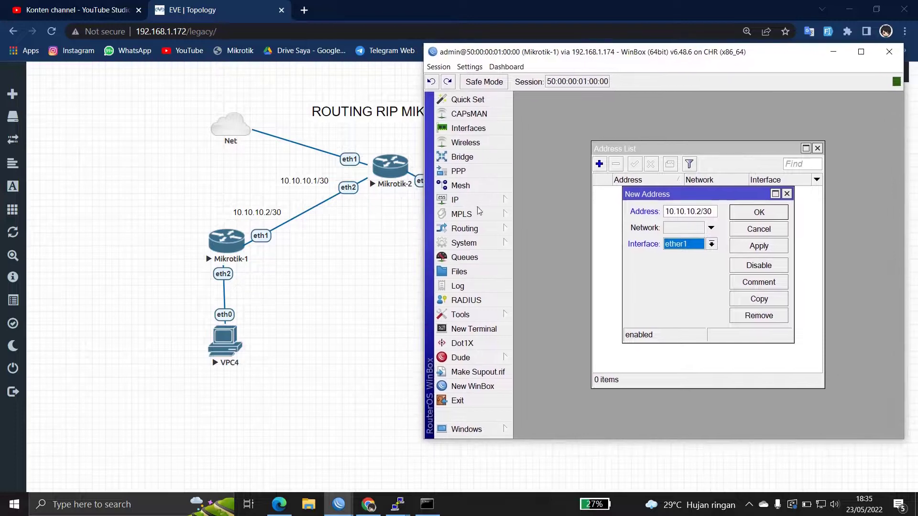
{"action": "left_click", "coordinate": [761, 247]}
{"action": "left_click", "coordinate": [793, 213]}
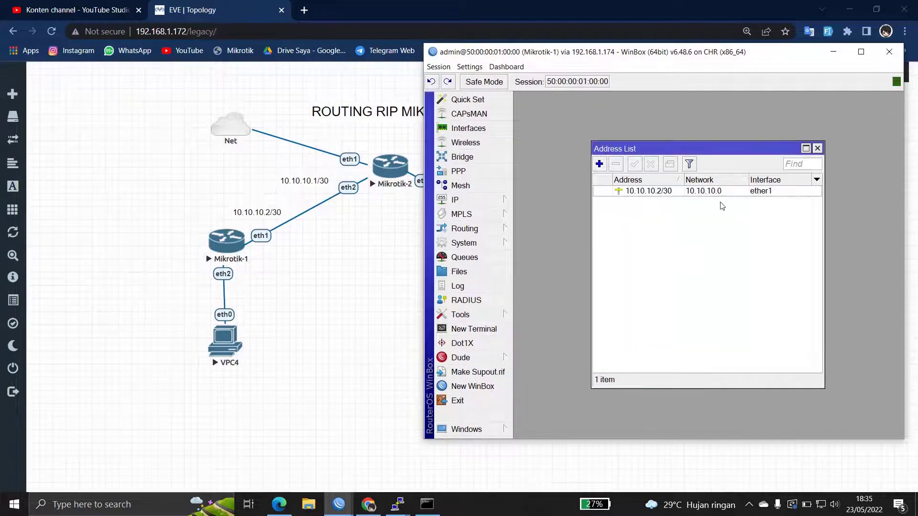
Comment the 10.10.10.2/30 address on Mikrotik-1 as "IP Jalur Routing"
{"action": "left_click", "coordinate": [672, 192]}
{"action": "left_click", "coordinate": [672, 164]}
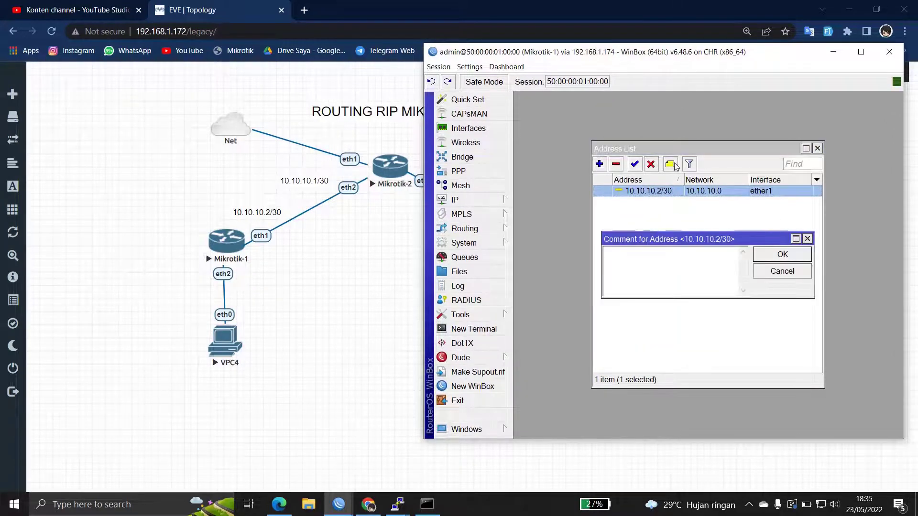
{"action": "type", "text": "IP Rou"}
{"action": "key", "text": "BackSpace"}
{"action": "key", "text": "BackSpace"}
{"action": "key", "text": "BackSpace"}
{"action": "type", "text": "Jalur RO"}
{"action": "key", "text": "BackSpace"}
{"action": "type", "text": "uting"}
{"action": "key", "text": "Return"}
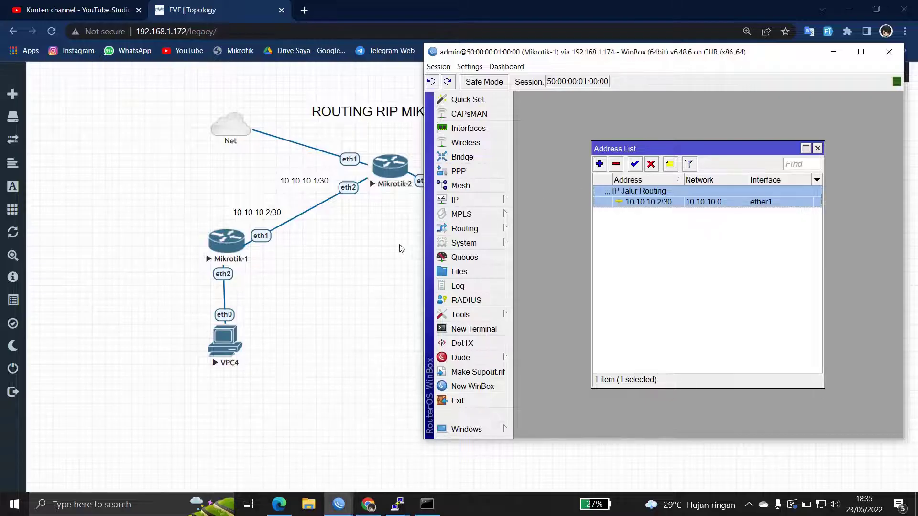
In the EVE topology, add the text label "192.168.10.0/24" and place it beside the link between Mikrotik-1 and VPC4
{"action": "left_click", "coordinate": [286, 275]}
{"action": "right_click", "coordinate": [280, 286]}
{"action": "left_click", "coordinate": [309, 392]}
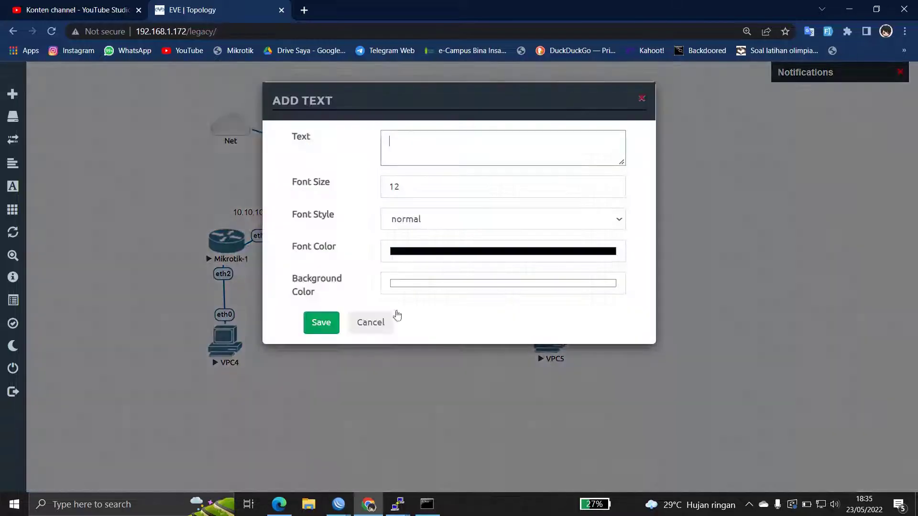
{"action": "type", "text": "192.168.10.0/24"}
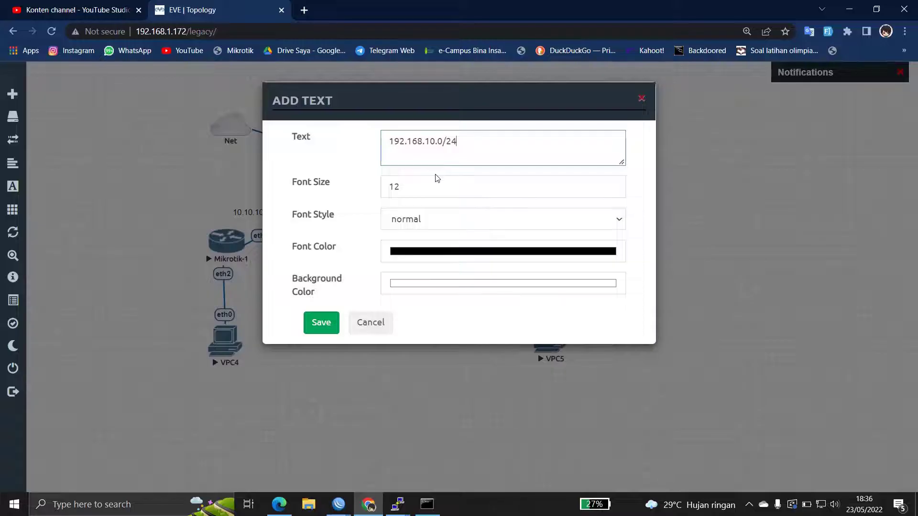
{"action": "left_click", "coordinate": [318, 328]}
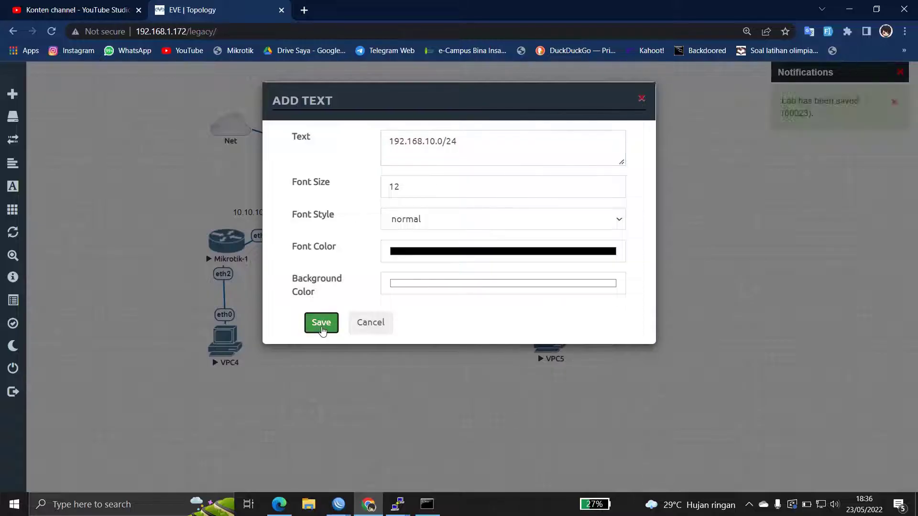
{"action": "left_click_drag", "start_coordinate": [303, 290], "coordinate": [269, 296]}
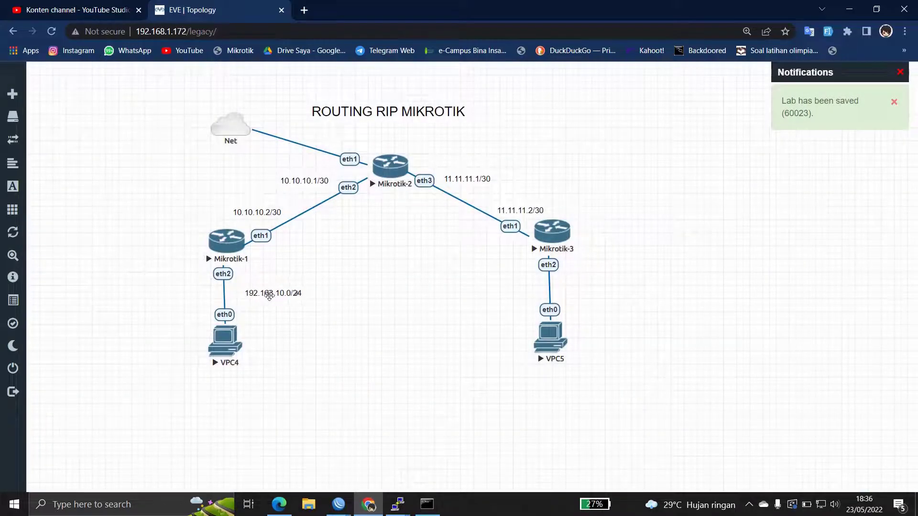
Duplicate the 192.168.10.0/24 label, place the copy beside the Mikrotik-3 to VPC5 link, and change its text to 192.168.20.0/24
{"action": "right_click", "coordinate": [270, 296]}
{"action": "left_click", "coordinate": [294, 321]}
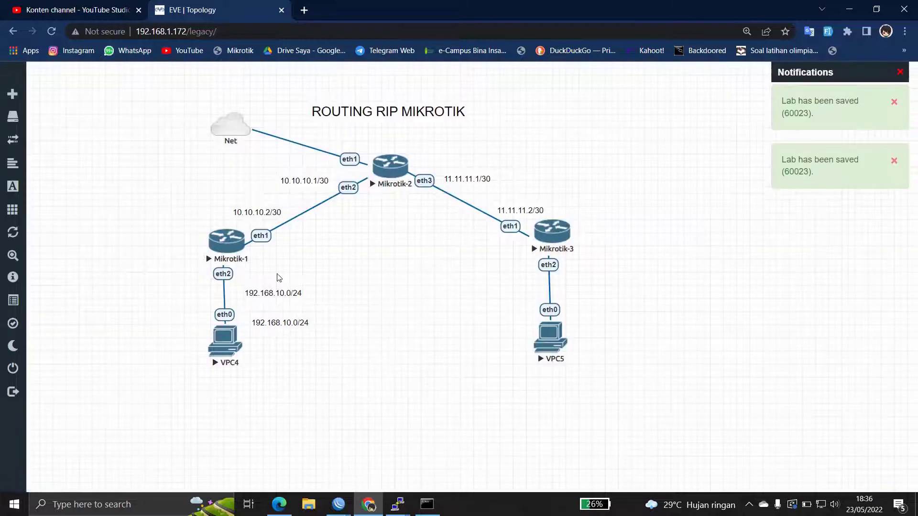
{"action": "left_click_drag", "start_coordinate": [277, 320], "coordinate": [596, 283]}
{"action": "double_click", "coordinate": [604, 283]}
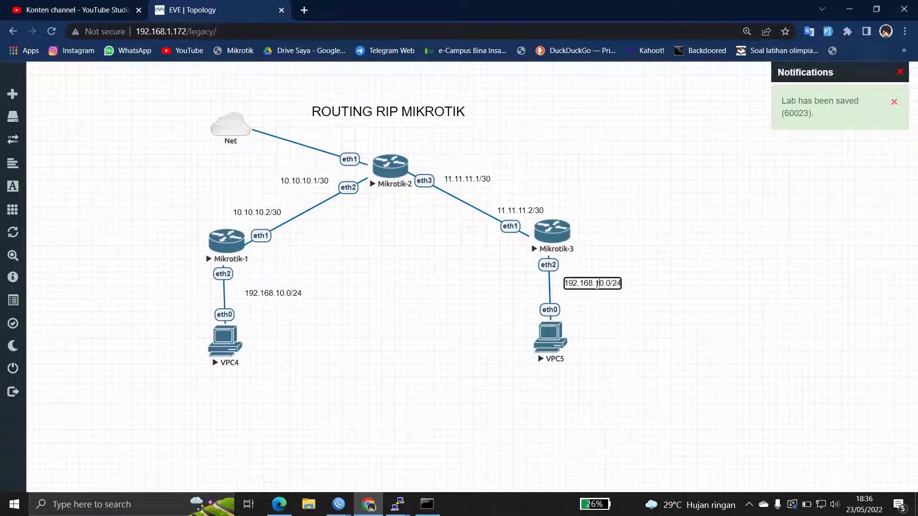
{"action": "key", "text": "BackSpace"}
{"action": "type", "text": "2"}
{"action": "left_click", "coordinate": [849, 269]}
Switch back to Mikrotik-1's WinBox session and add the IP address 192.168.10.1/24 on interface ether2
{"action": "mouse_move", "coordinate": [340, 502]}
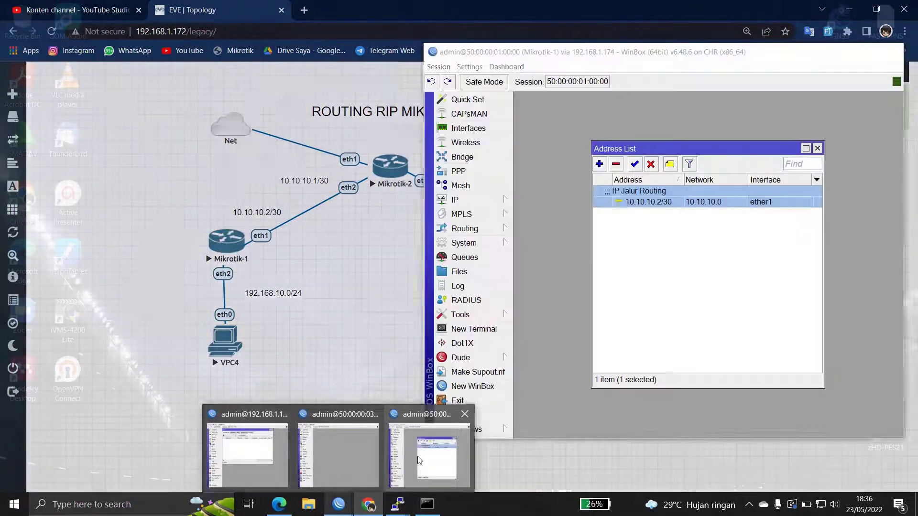
{"action": "left_click", "coordinate": [430, 452]}
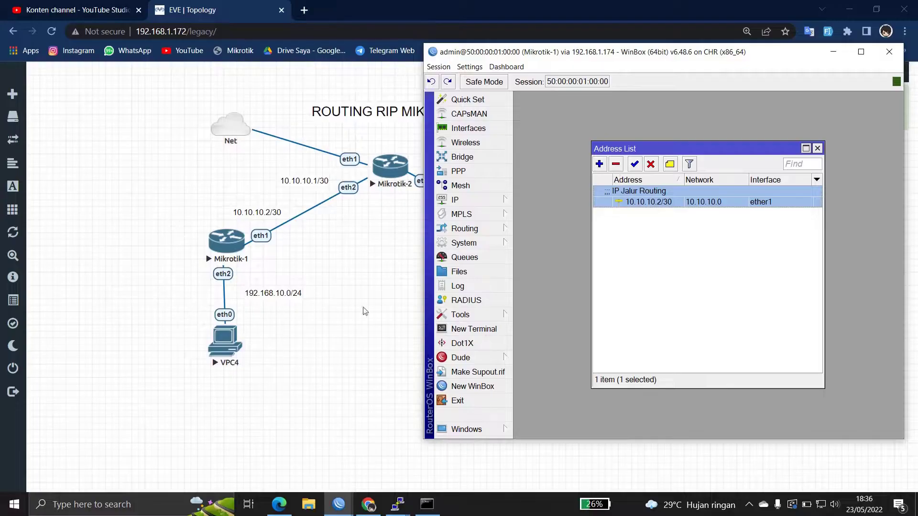
{"action": "left_click", "coordinate": [599, 164]}
{"action": "left_click_drag", "start_coordinate": [663, 192], "coordinate": [634, 233]}
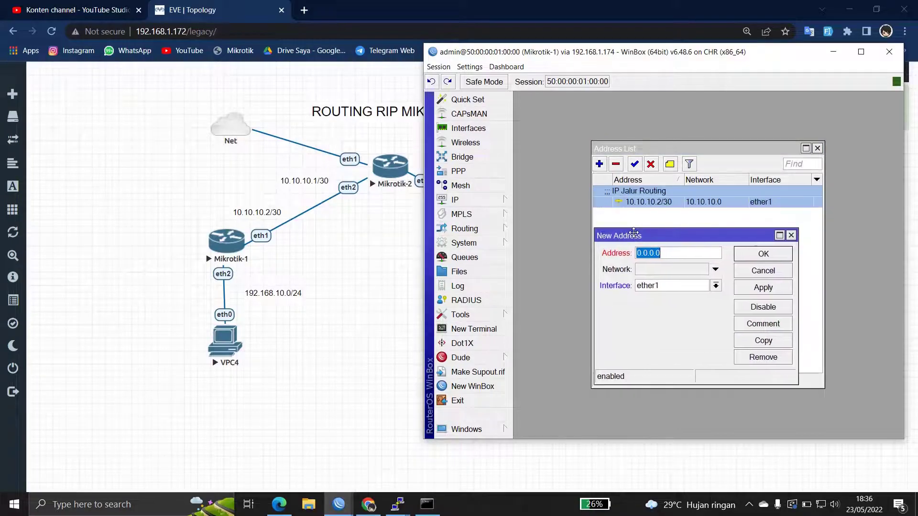
{"action": "key", "text": "BackSpace"}
{"action": "type", "text": "192"}
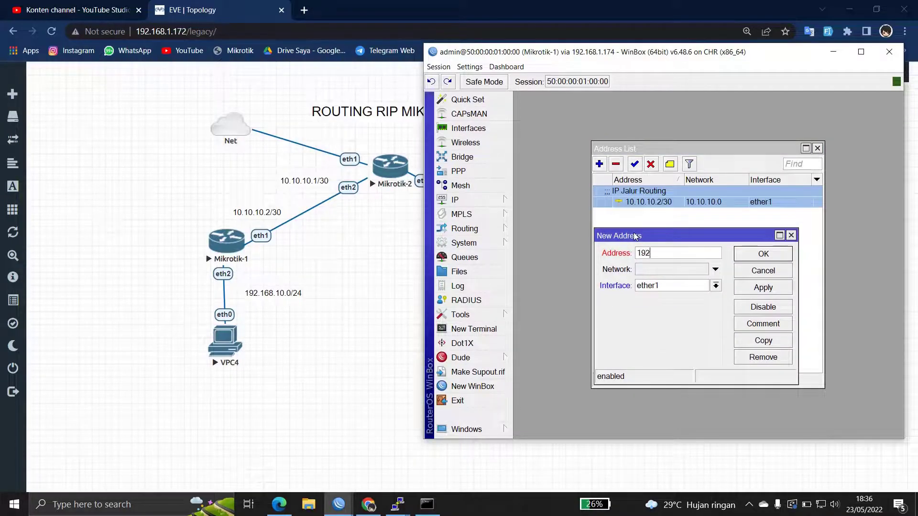
{"action": "type", "text": ".168.10.1/24"}
{"action": "left_click", "coordinate": [664, 287]}
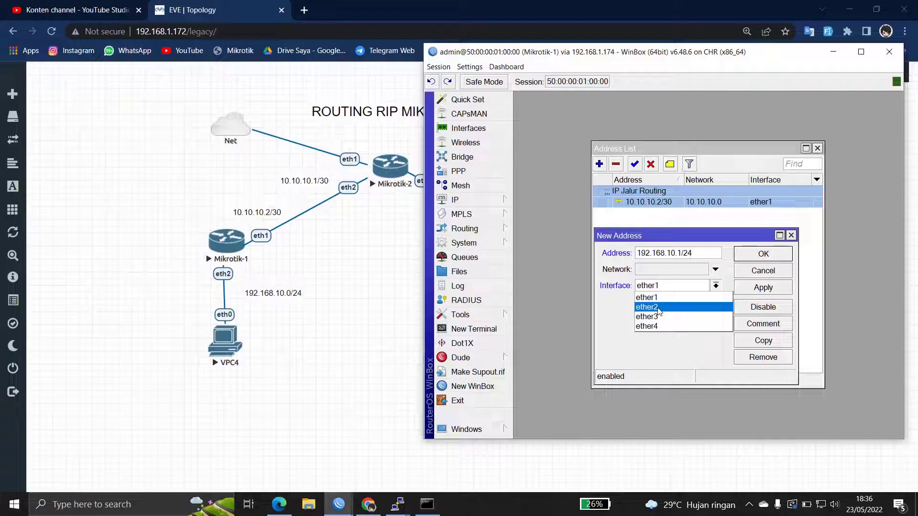
{"action": "left_click", "coordinate": [659, 308]}
{"action": "left_click", "coordinate": [764, 287]}
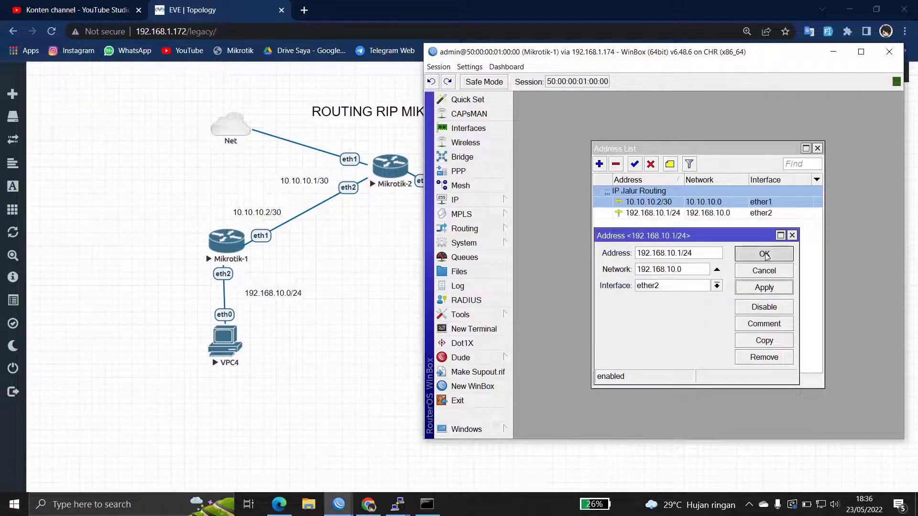
{"action": "left_click", "coordinate": [765, 254]}
Comment the 192.168.10.1/24 address as "IP User", and minimize the Mikrotik-1 WinBox window
{"action": "left_click", "coordinate": [683, 213]}
{"action": "left_click", "coordinate": [669, 164]}
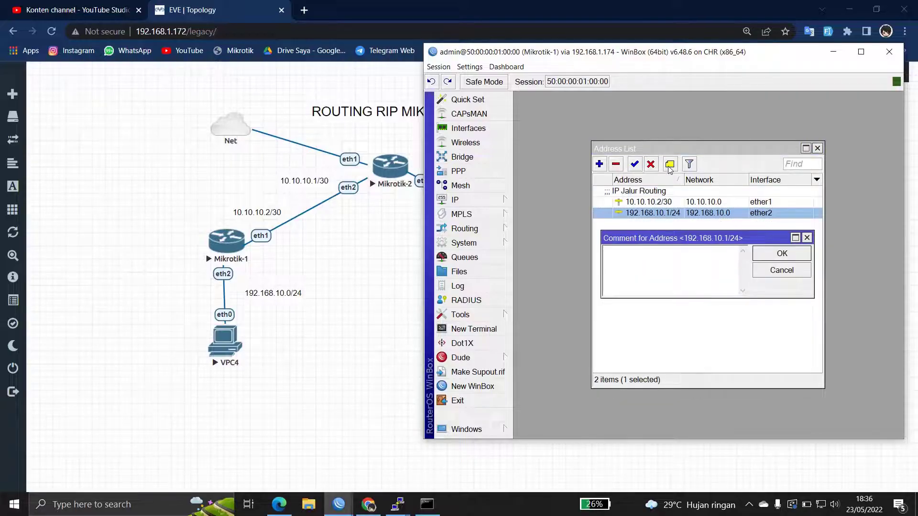
{"action": "type", "text": "IP User"}
{"action": "left_click", "coordinate": [782, 253]}
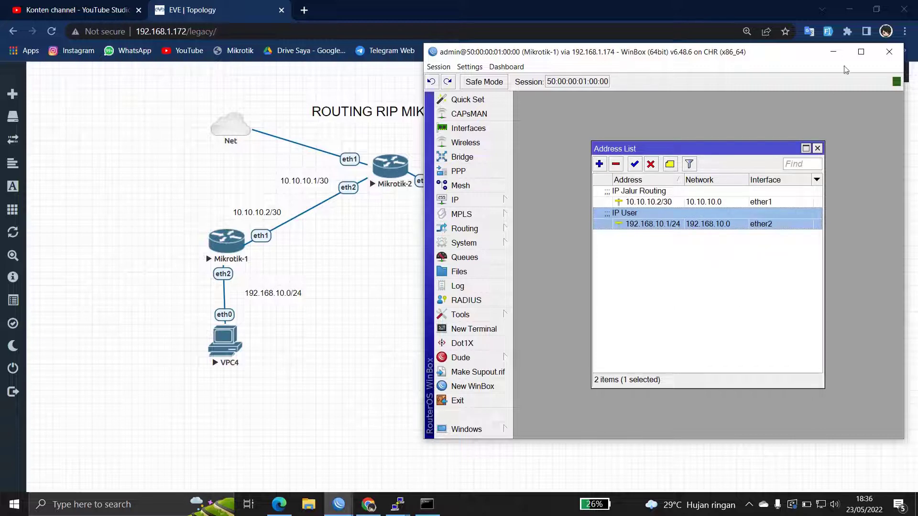
{"action": "left_click", "coordinate": [834, 52]}
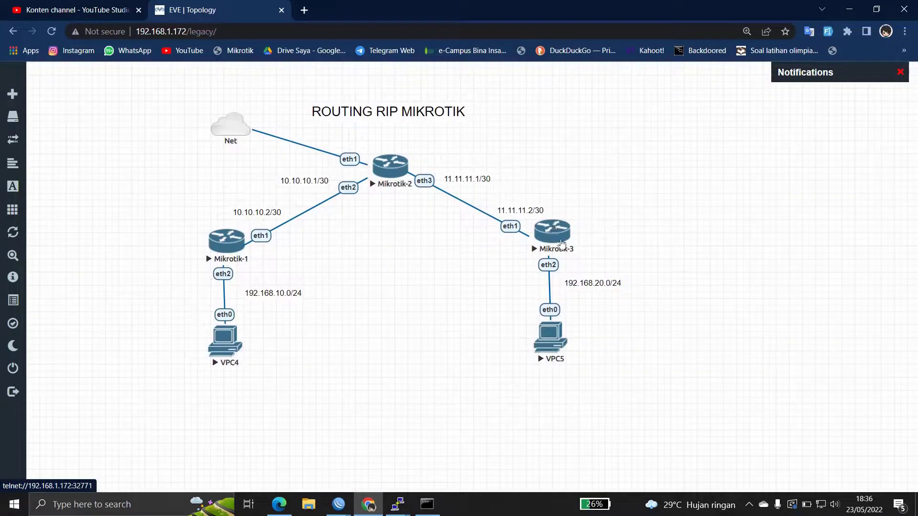
Switch to the WinBox session for Mikrotik-3 and add the IP address 11.11.11.2/30 on interface ether1
{"action": "left_click", "coordinate": [338, 502]}
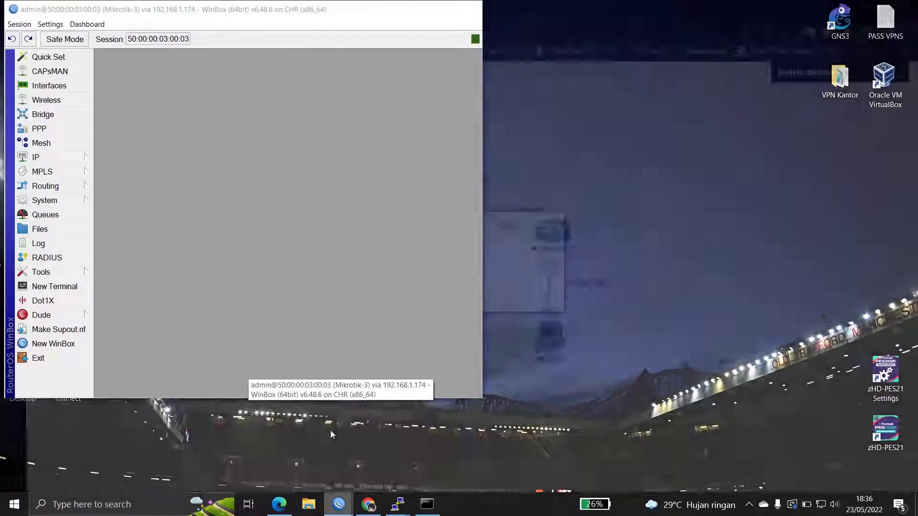
{"action": "left_click", "coordinate": [330, 430]}
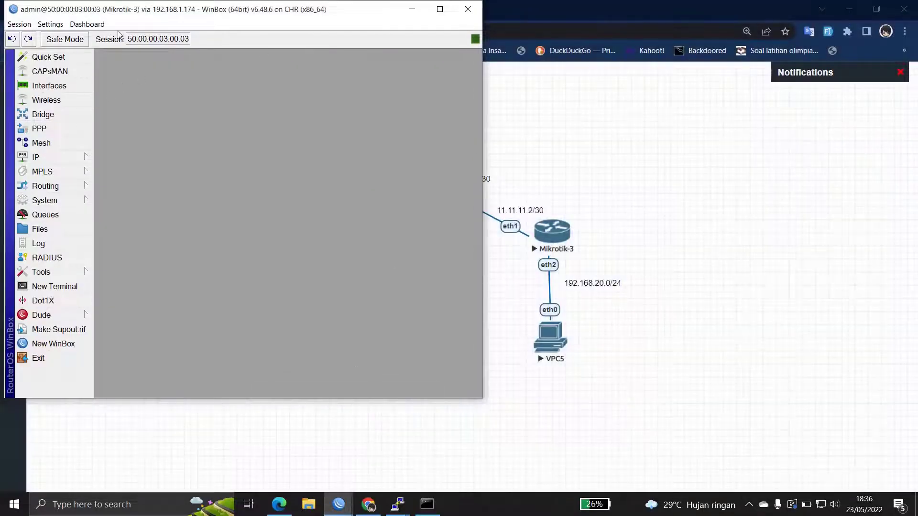
{"action": "left_click_drag", "start_coordinate": [142, 14], "coordinate": [151, 36]}
{"action": "left_click", "coordinate": [71, 179]}
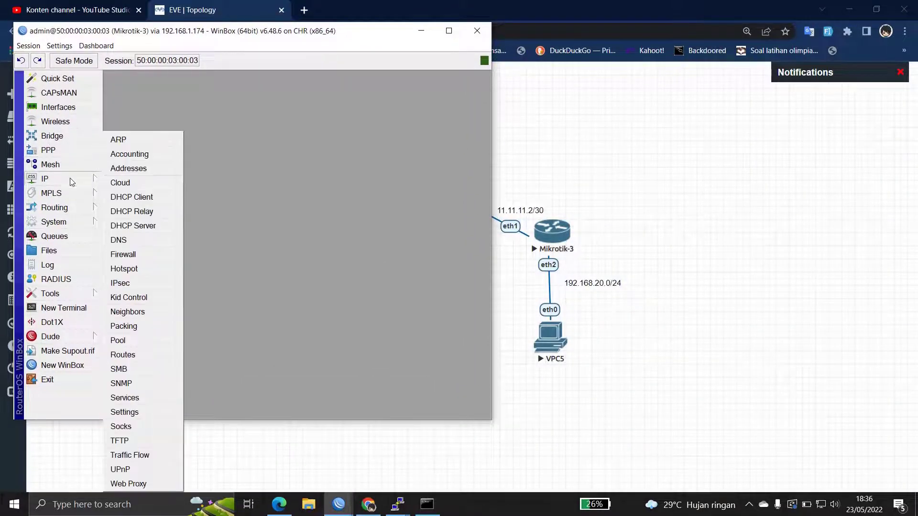
{"action": "left_click", "coordinate": [136, 171]}
{"action": "left_click", "coordinate": [188, 144]}
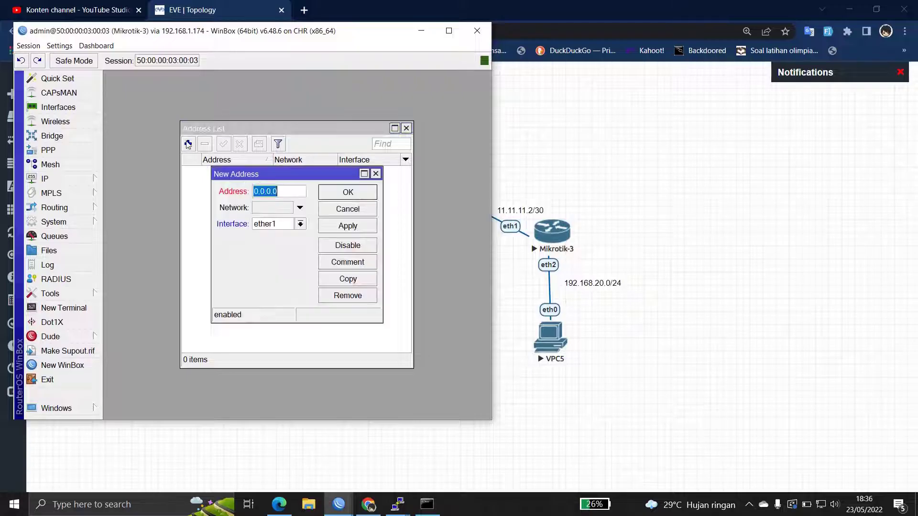
{"action": "type", "text": "11.11.11.2/30"}
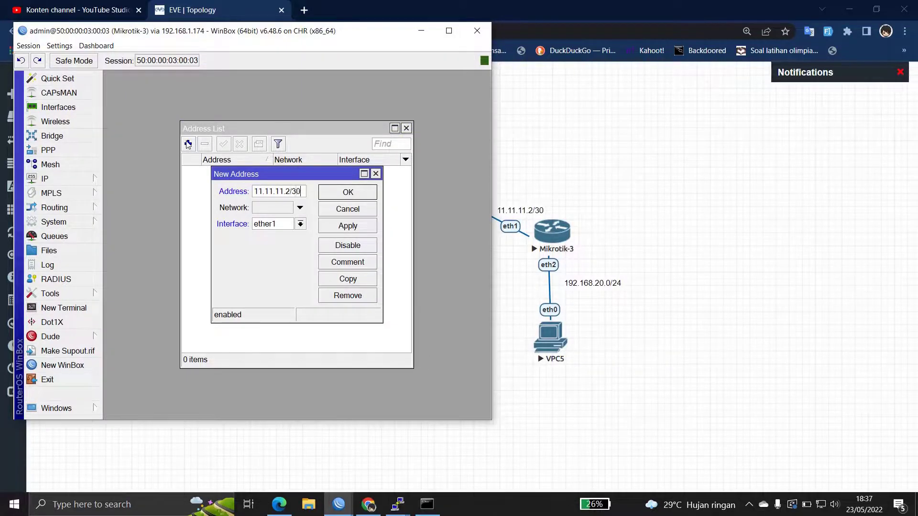
{"action": "left_click", "coordinate": [269, 225]}
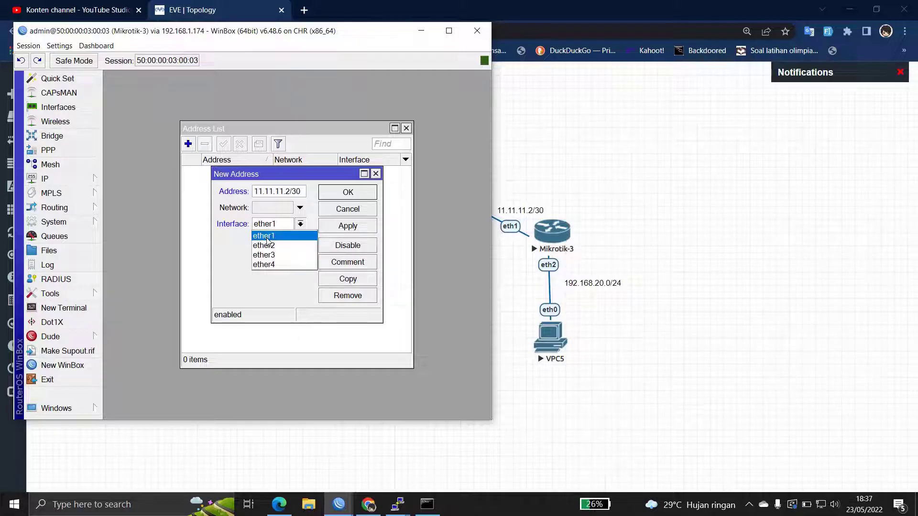
{"action": "left_click", "coordinate": [266, 237]}
{"action": "left_click_drag", "start_coordinate": [273, 40], "coordinate": [280, 79]}
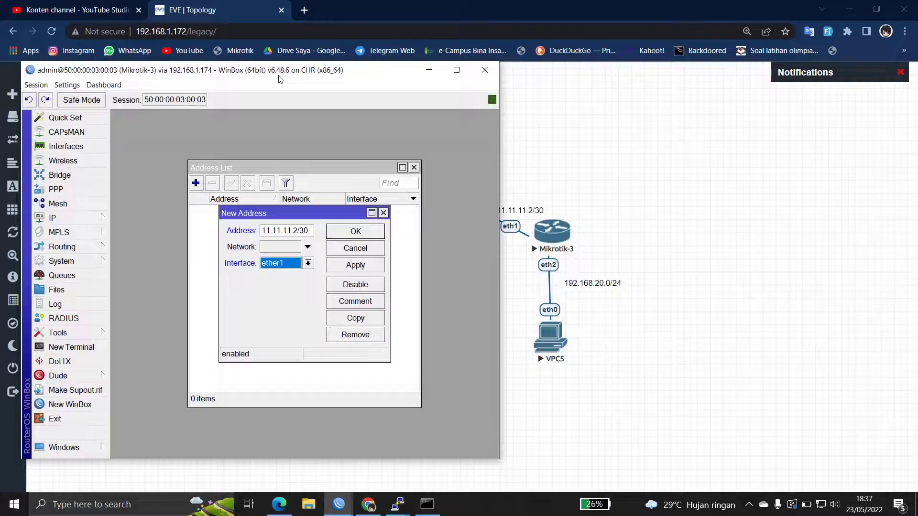
{"action": "left_click", "coordinate": [345, 270]}
Comment the 11.11.11.2/30 address as "IP Jalur Routing" and save the address entry
{"action": "left_click", "coordinate": [388, 306]}
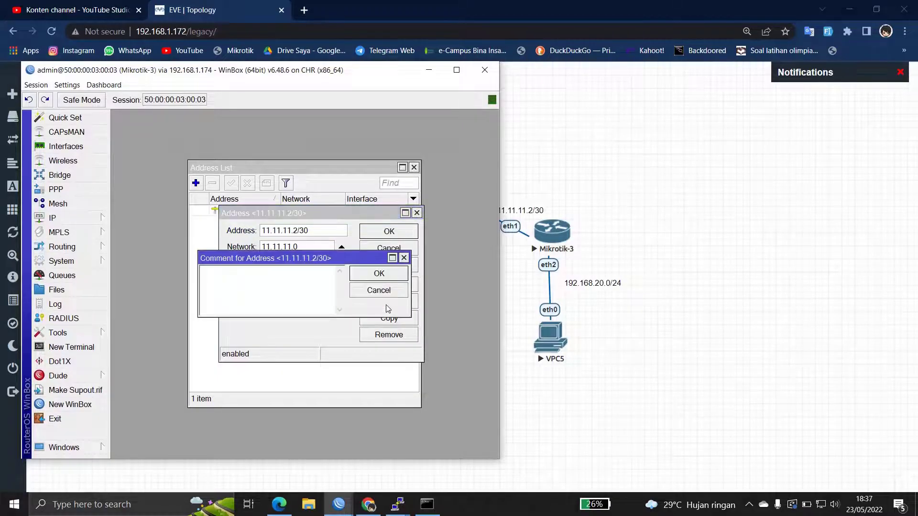
{"action": "type", "text": "IP Jalur Routing"}
{"action": "left_click", "coordinate": [379, 273]}
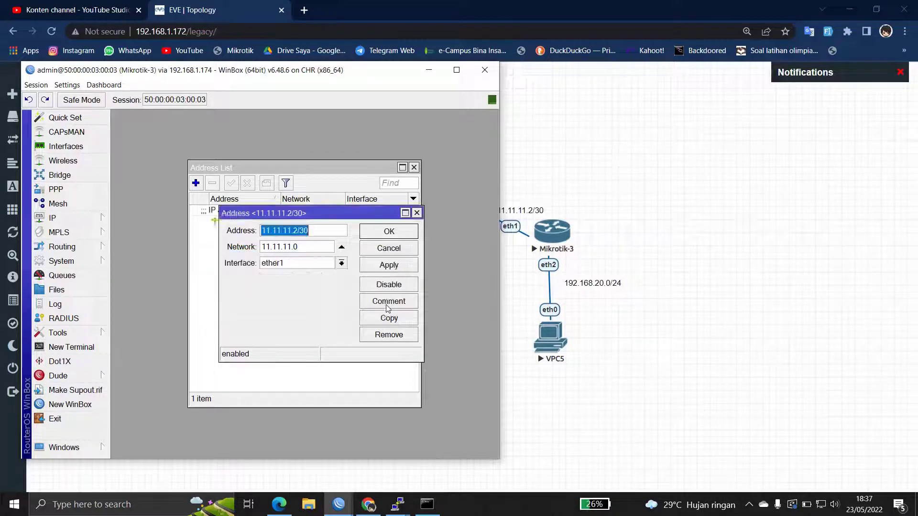
{"action": "left_click", "coordinate": [389, 232]}
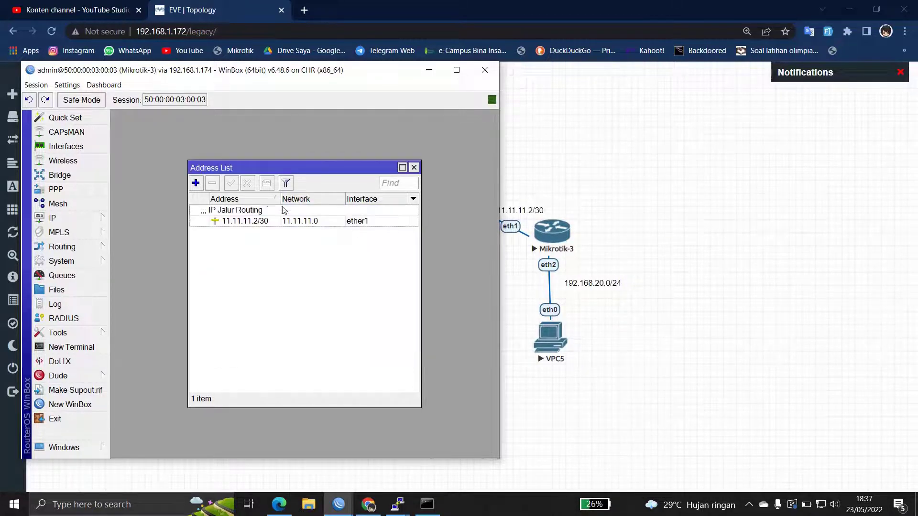
Add the IP address 192.168.20.1/24 on interface ether2 of Mikrotik-3
{"action": "left_click", "coordinate": [195, 183]}
{"action": "left_click_drag", "start_coordinate": [259, 213], "coordinate": [237, 261]}
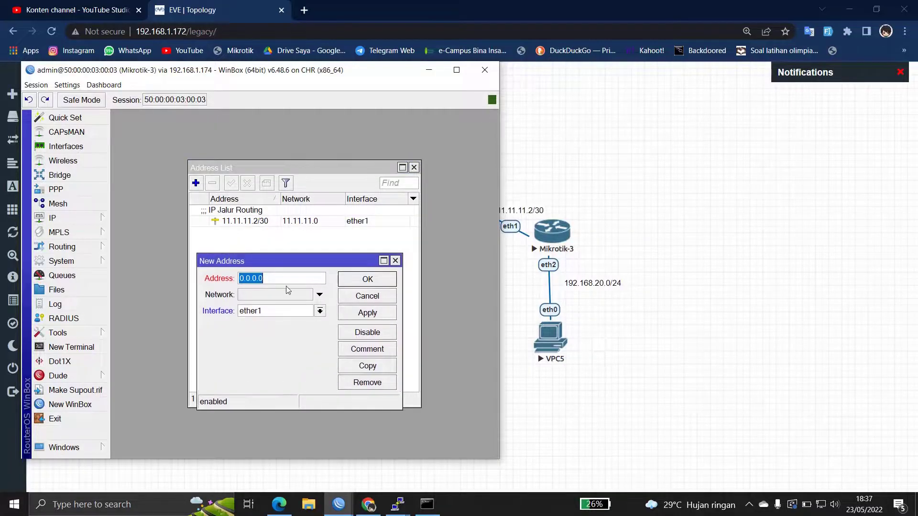
{"action": "type", "text": "192.1618.20.0"}
{"action": "type", "text": "/24"}
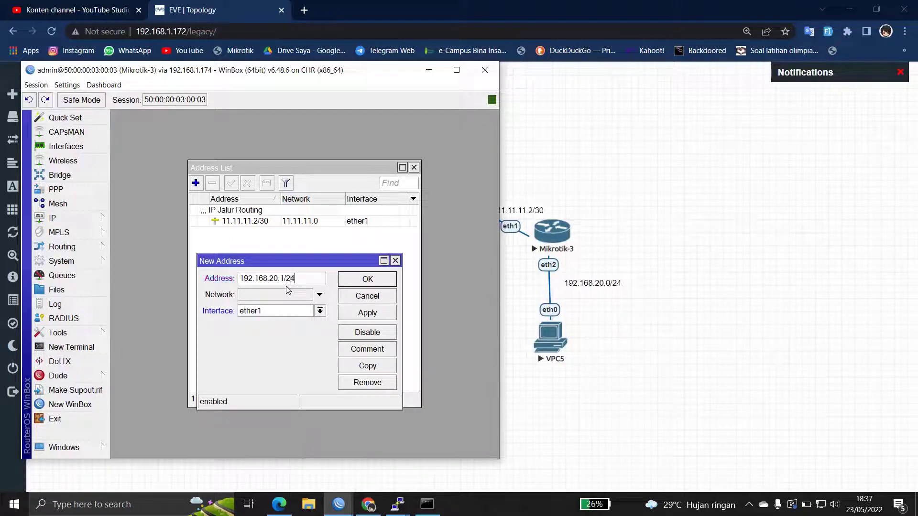
{"action": "left_click", "coordinate": [272, 312]}
{"action": "left_click", "coordinate": [261, 334]}
{"action": "left_click", "coordinate": [367, 279]}
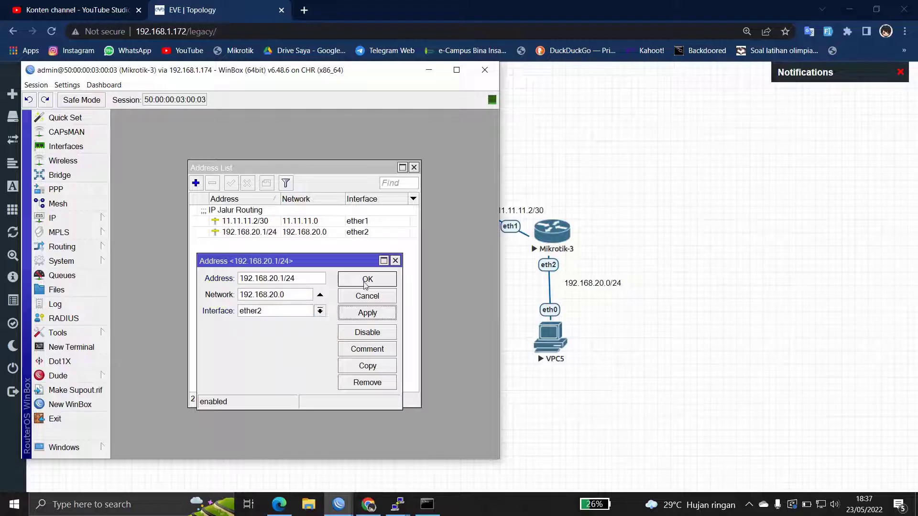
Comment the 192.168.20.1/24 address as "IP User", and minimize the Mikrotik-3 WinBox window
{"action": "left_click", "coordinate": [266, 183]}
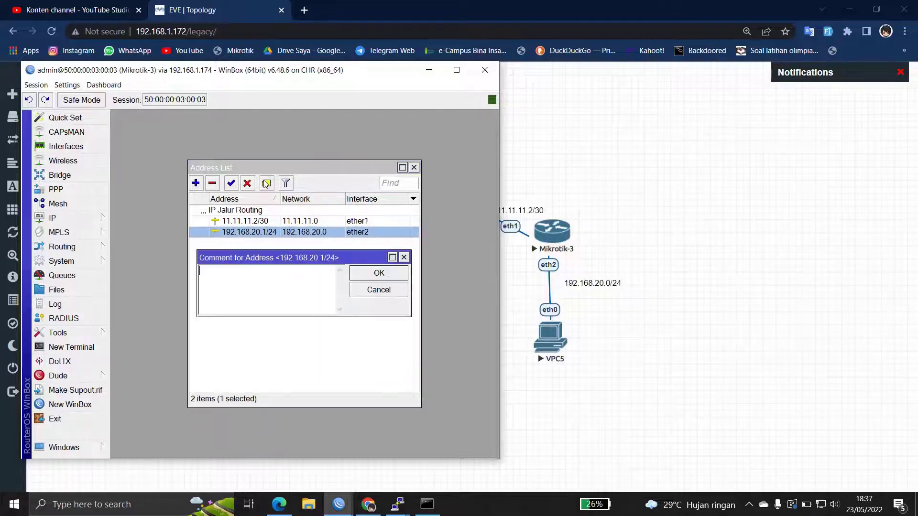
{"action": "type", "text": "IP User"}
{"action": "key", "text": "Return"}
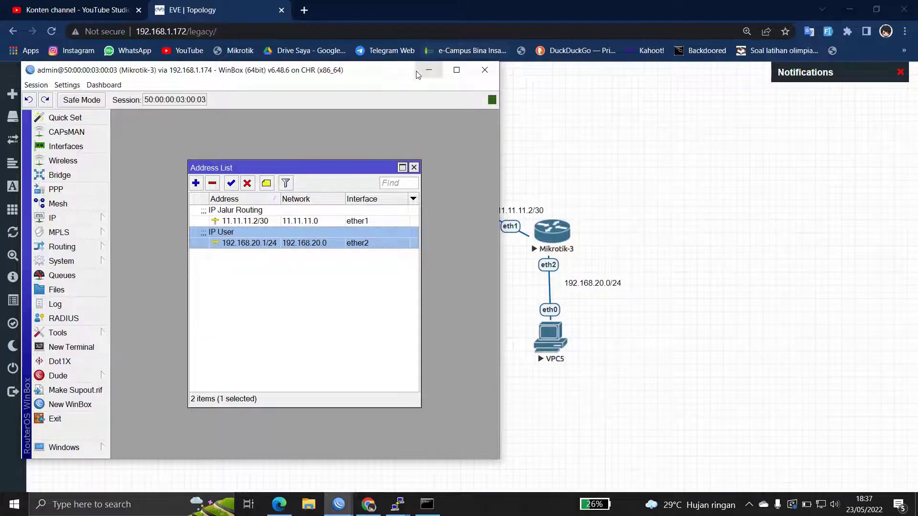
{"action": "left_click", "coordinate": [428, 71]}
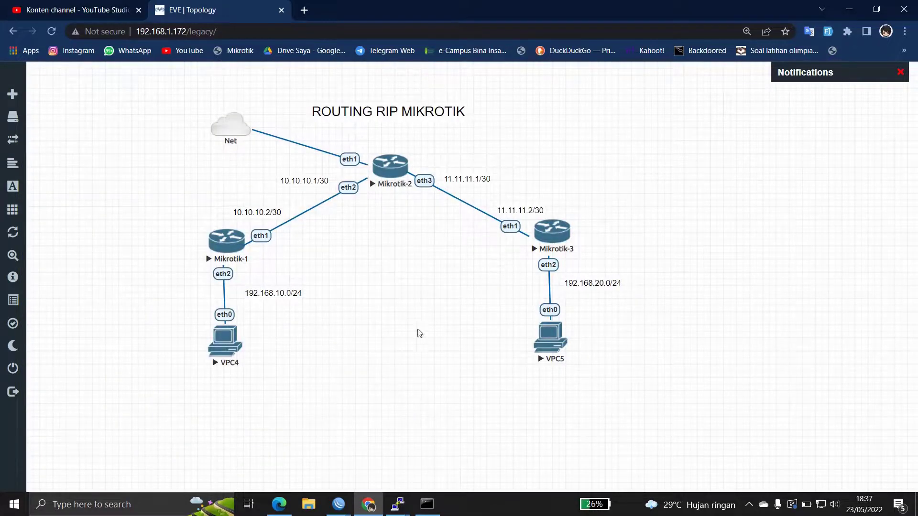
{"action": "mouse_move", "coordinate": [338, 504]}
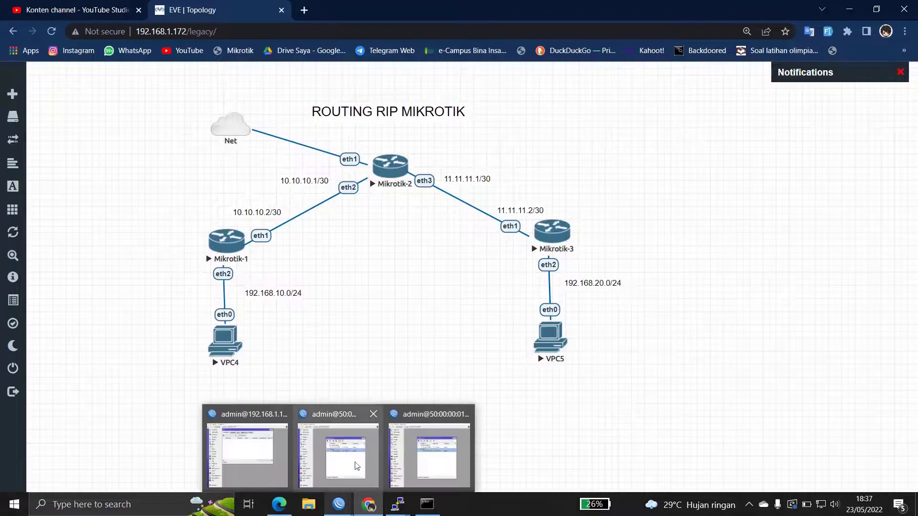
{"action": "left_click", "coordinate": [356, 454]}
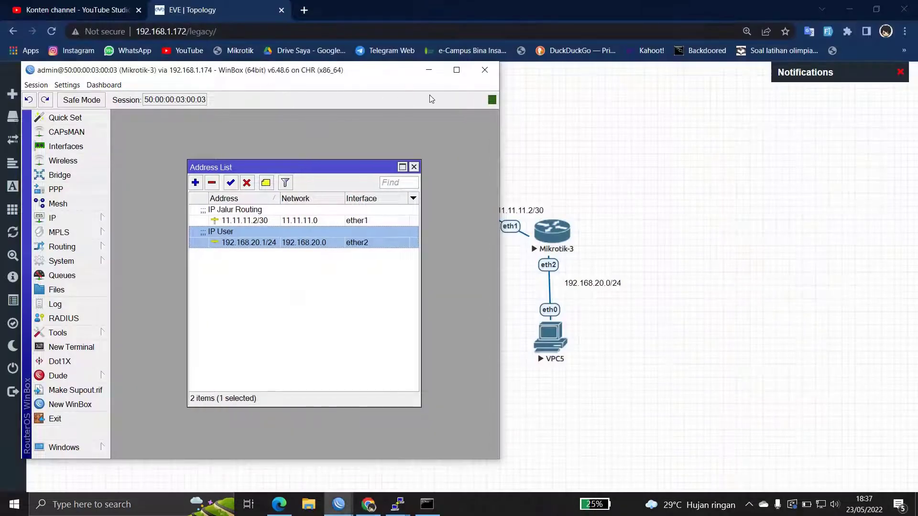
{"action": "left_click", "coordinate": [429, 71]}
Switch to Mikrotik-2's WinBox session, close its RIP window, and open the IP address list with the router topology visible beside it
{"action": "mouse_move", "coordinate": [338, 504]}
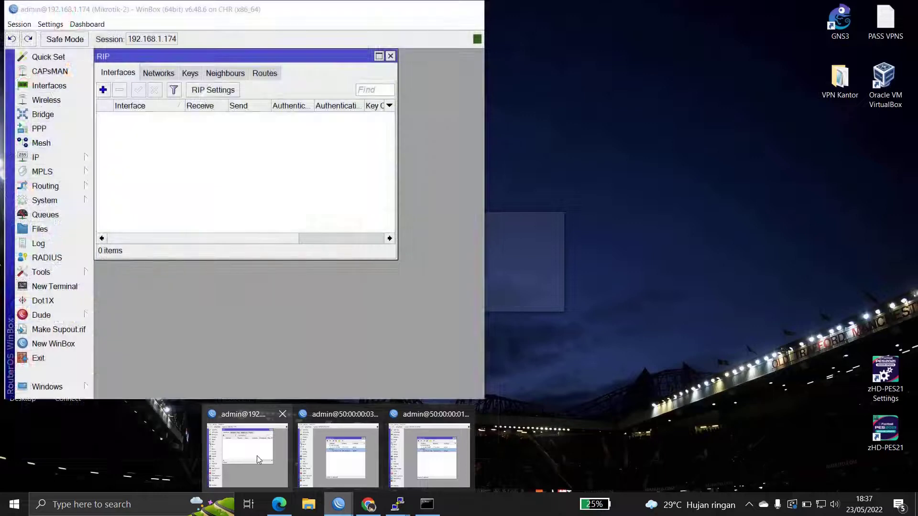
{"action": "left_click", "coordinate": [256, 455]}
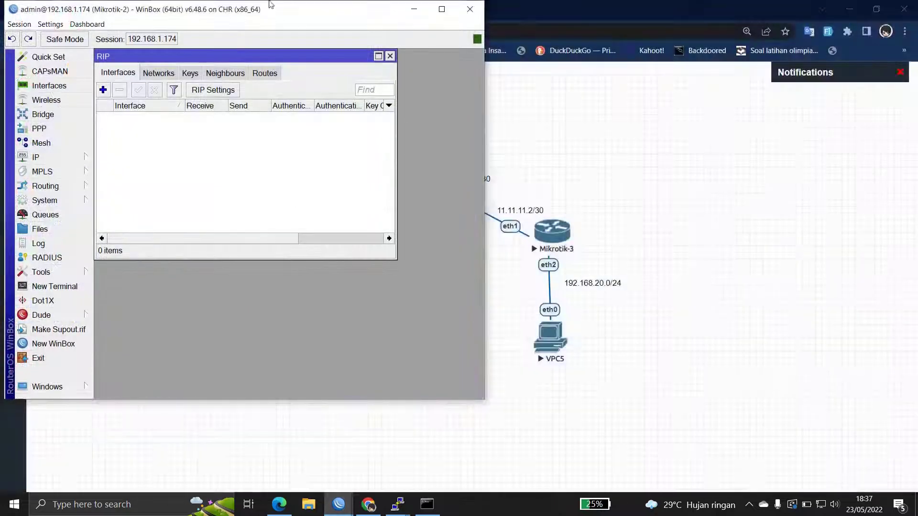
{"action": "left_click_drag", "start_coordinate": [265, 17], "coordinate": [544, 69]}
{"action": "left_click", "coordinate": [669, 107]}
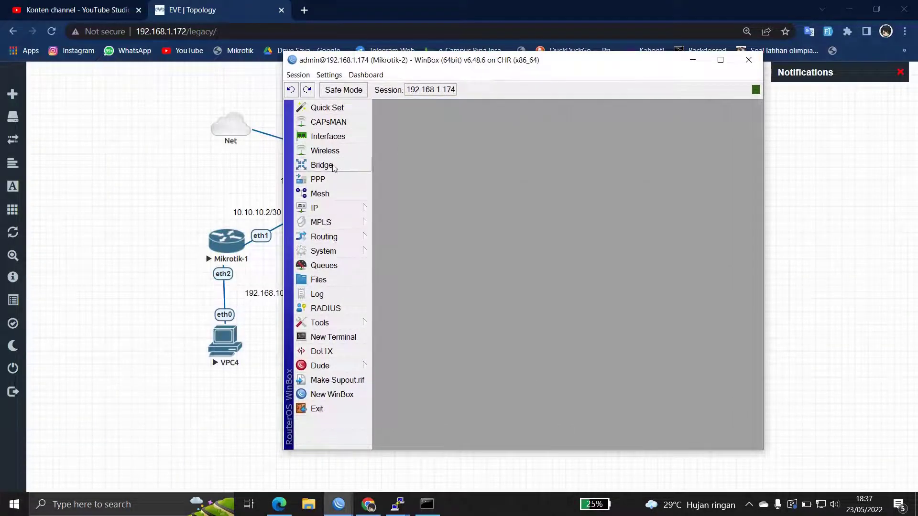
{"action": "left_click", "coordinate": [325, 208]}
{"action": "left_click", "coordinate": [398, 168]}
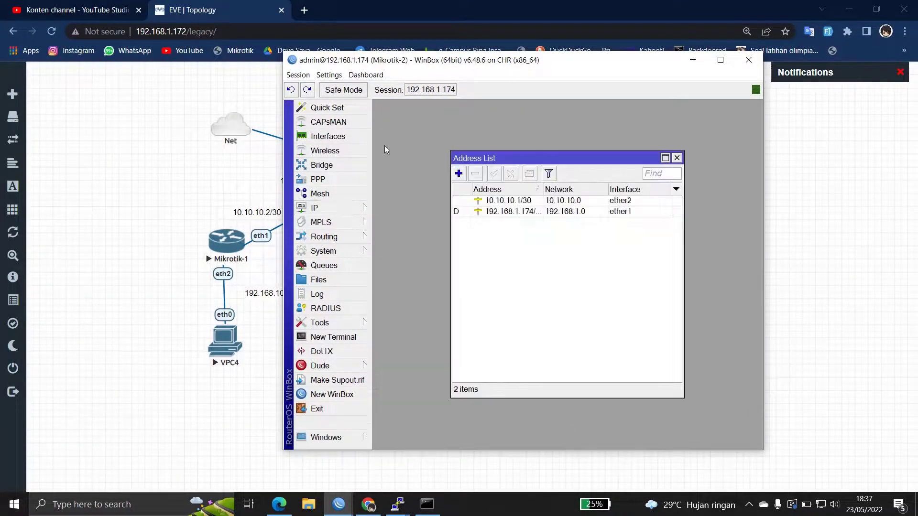
{"action": "left_click_drag", "start_coordinate": [407, 71], "coordinate": [551, 80]}
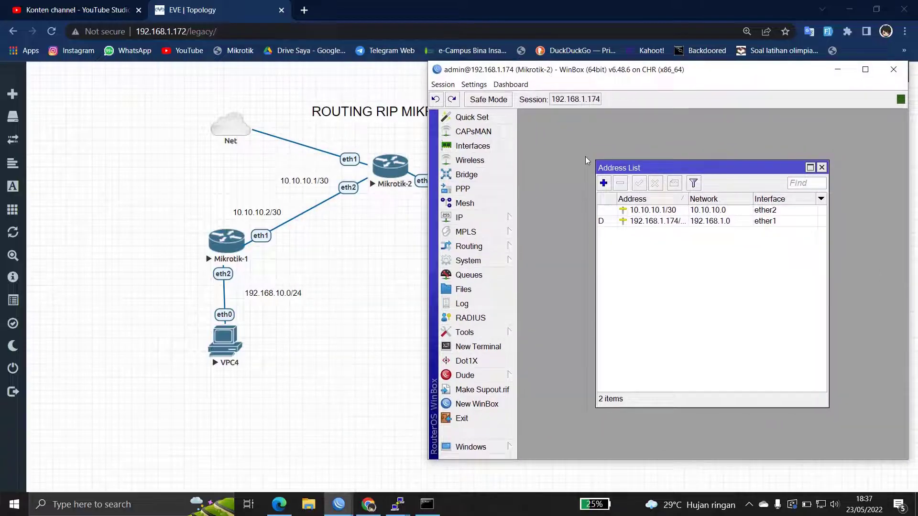
Comment the 10.10.10.1/30 address on ether2 as "IP Jalur Routing"
{"action": "left_click", "coordinate": [674, 212]}
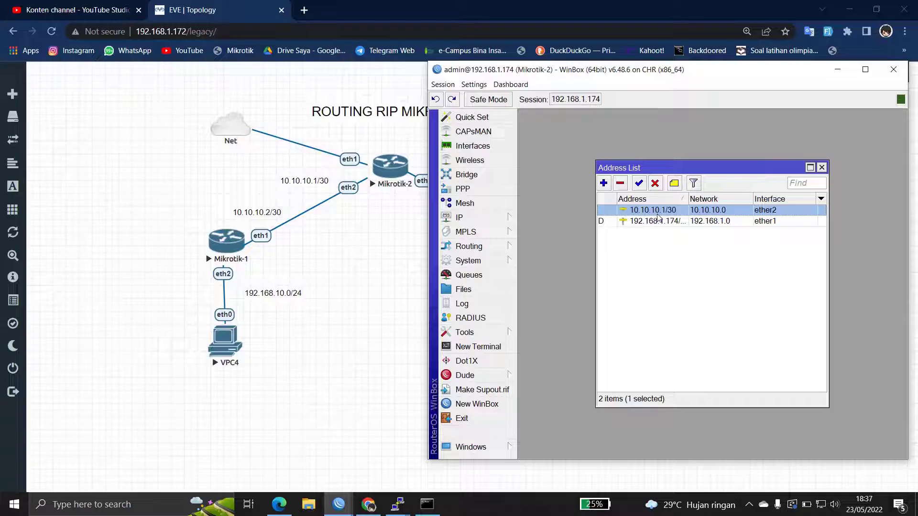
{"action": "double_click", "coordinate": [658, 213]}
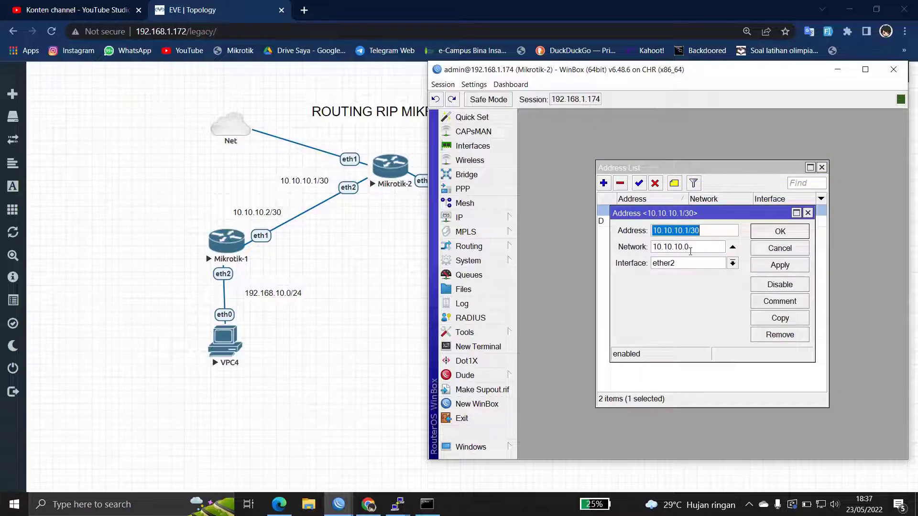
{"action": "left_click", "coordinate": [780, 231]}
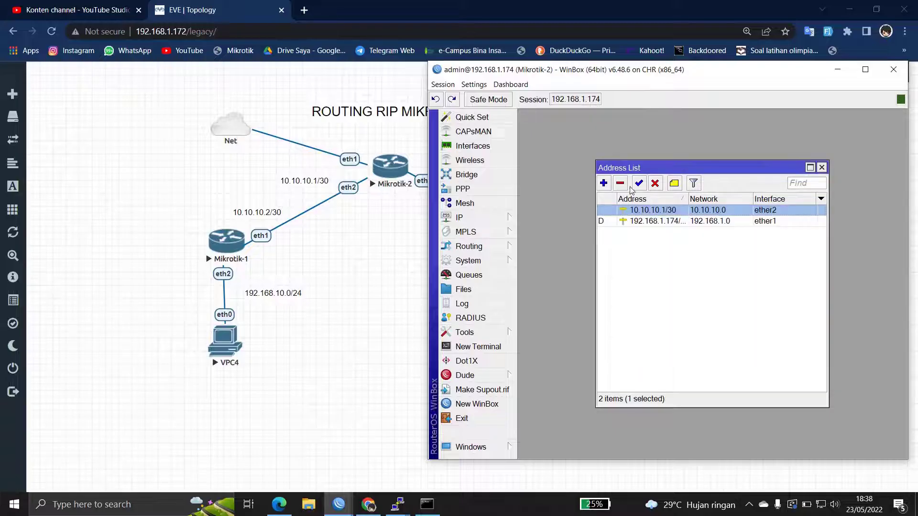
{"action": "left_click", "coordinate": [674, 183]}
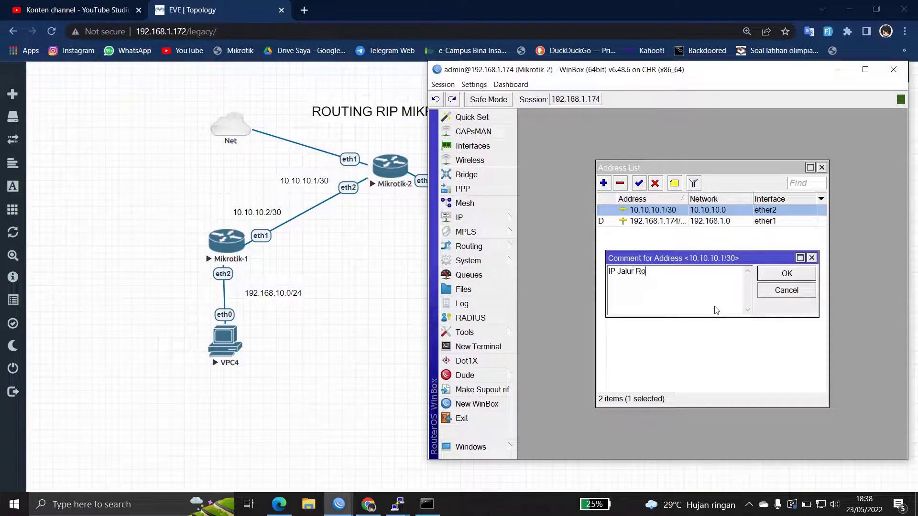
{"action": "key", "text": "Return"}
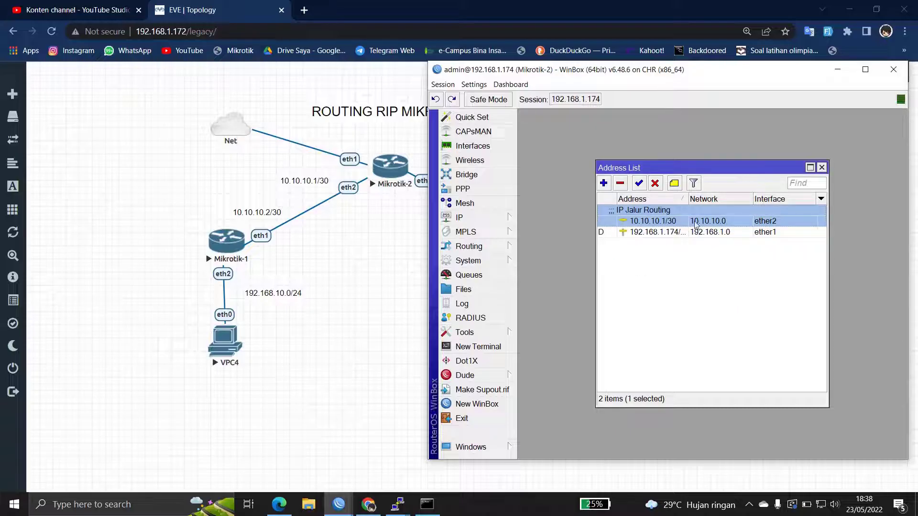
Extend the comment on the 10.10.10.1/30 address to "IP Jalur Routing ke 1"
{"action": "left_click", "coordinate": [674, 183]}
{"action": "left_click", "coordinate": [670, 277]}
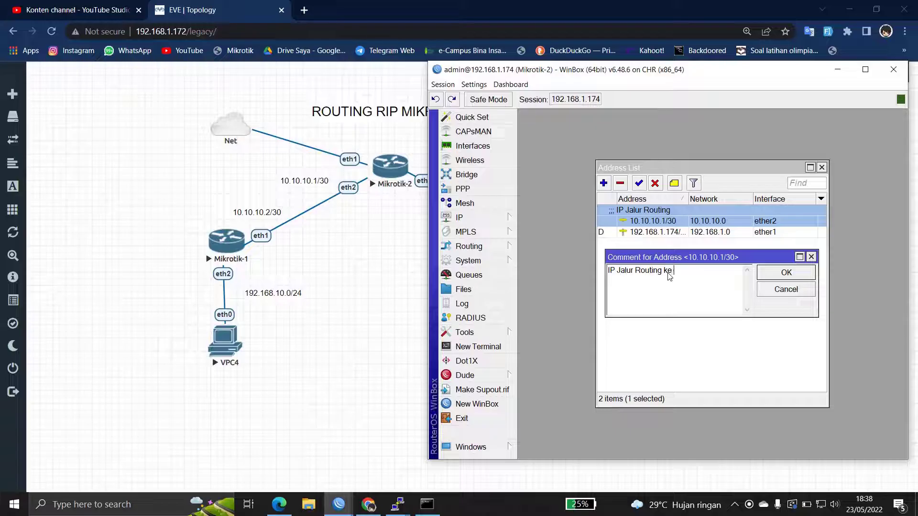
{"action": "type", "text": "ke 1"}
{"action": "key", "text": "Return"}
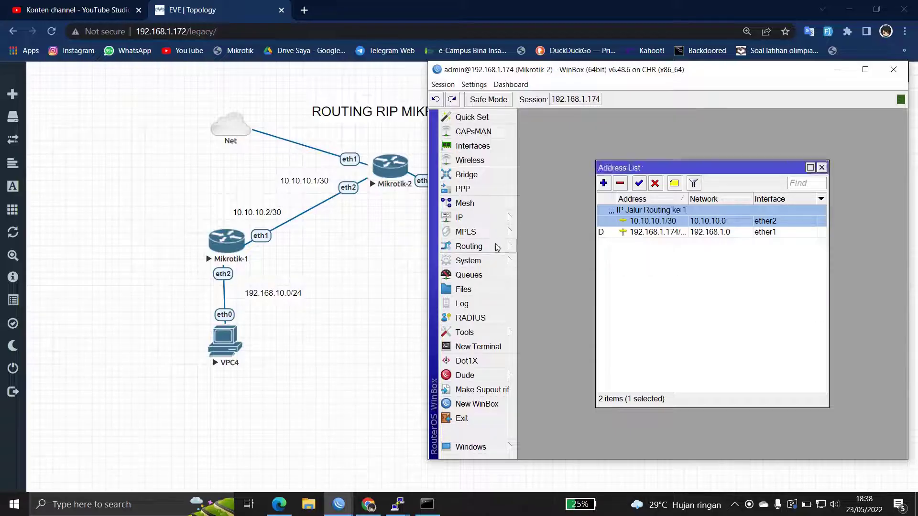
Add the IP address 11.11.11.1/30 on interface ether3 of Mikrotik-2
{"action": "left_click", "coordinate": [604, 184]}
{"action": "left_click_drag", "start_coordinate": [667, 214], "coordinate": [660, 245]}
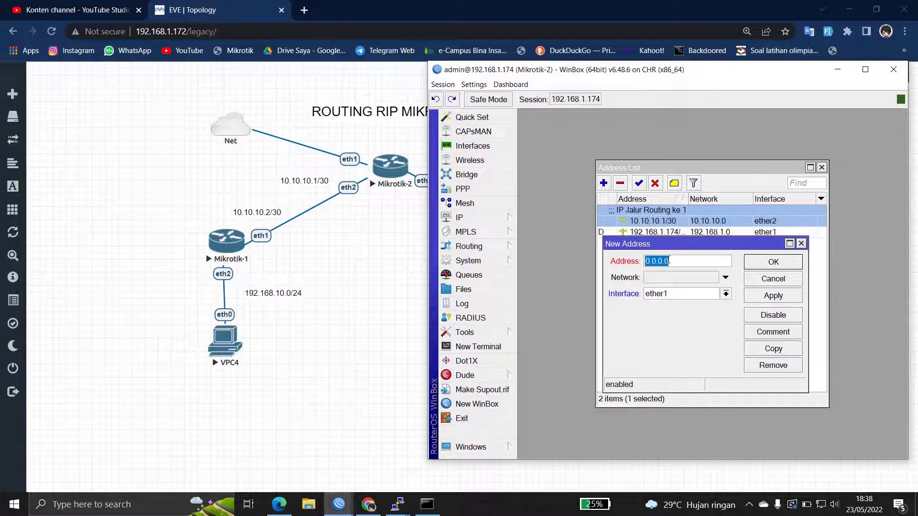
{"action": "type", "text": "11.11"}
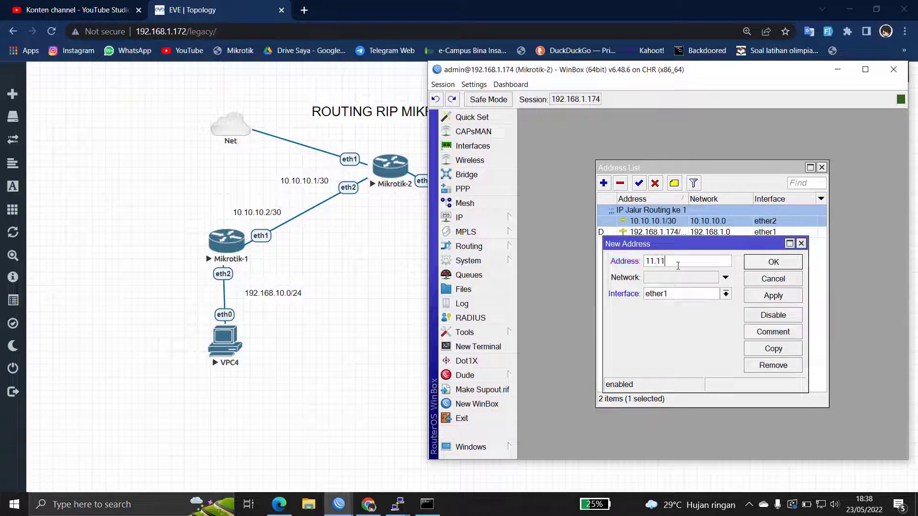
{"action": "type", "text": ".11.1/30"}
{"action": "left_click", "coordinate": [689, 294]}
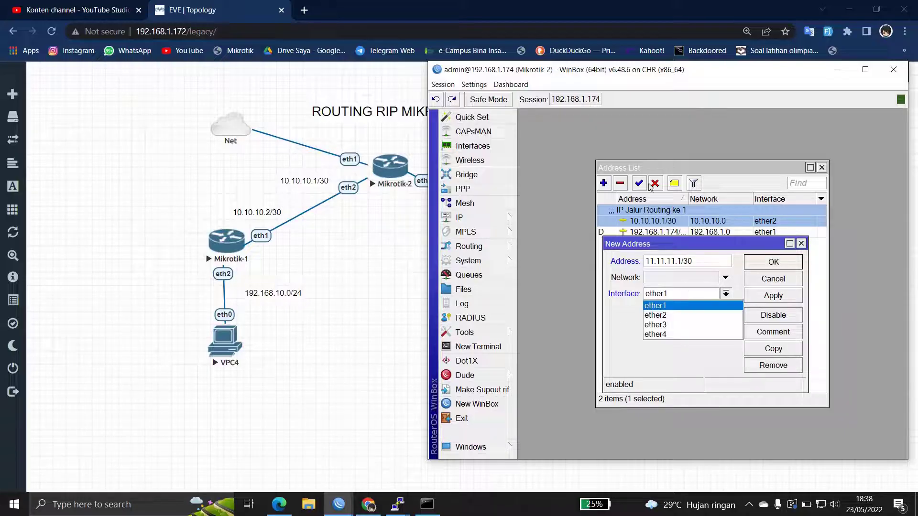
{"action": "left_click", "coordinate": [655, 324]}
{"action": "left_click", "coordinate": [774, 295]}
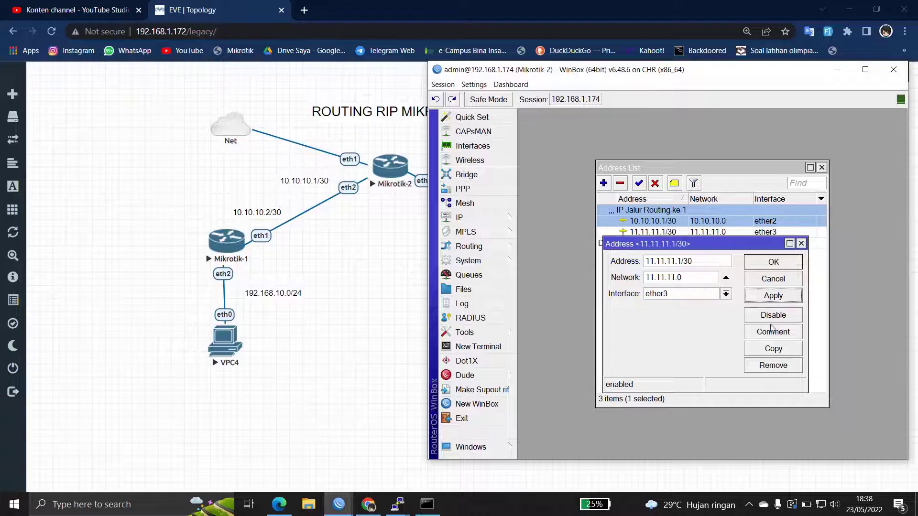
Comment the 11.11.11.1/30 address as "IP Jalur Routing ke 2" and save the address entry
{"action": "left_click", "coordinate": [771, 329]}
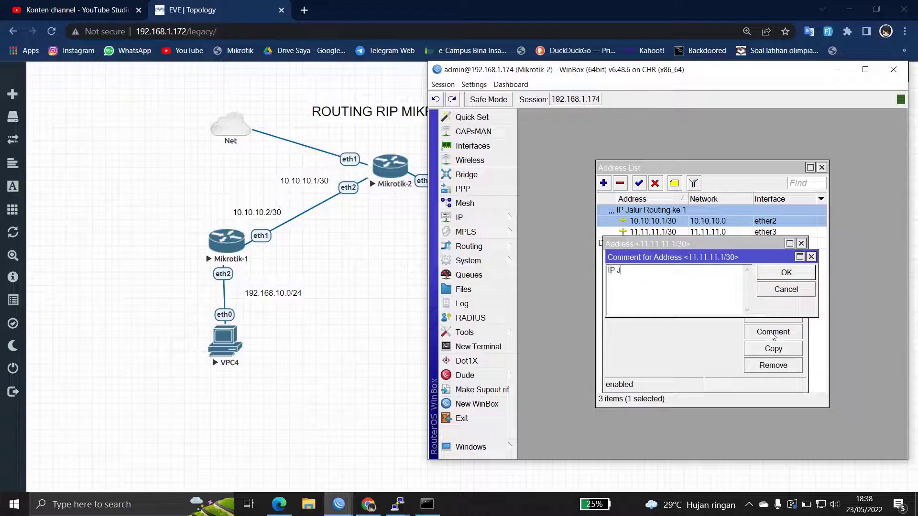
{"action": "type", "text": "IP Jalur Routing ke 2"}
{"action": "key", "text": "Return"}
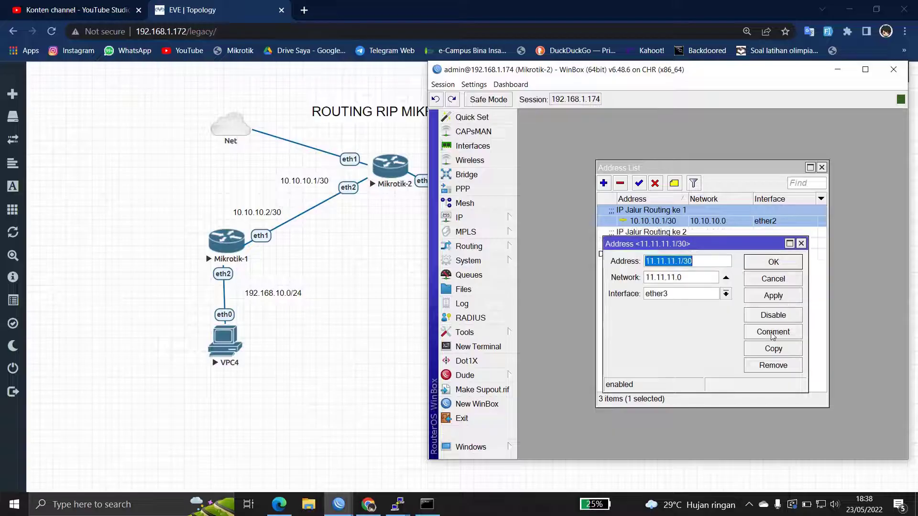
{"action": "left_click", "coordinate": [772, 263]}
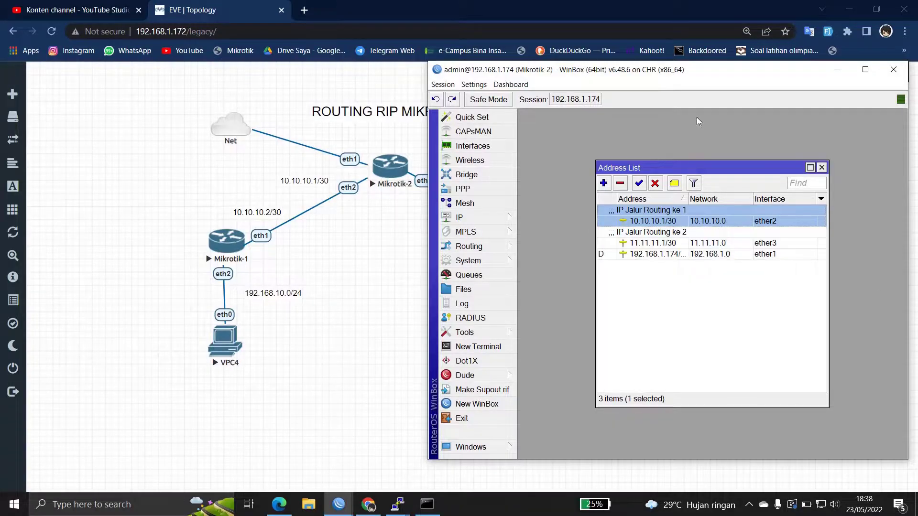
Bring the EVE topology in Chrome back into view and switch to Mikrotik-1's WinBox session
{"action": "mouse_move", "coordinate": [679, 80]}
{"action": "left_mouse_down"}
{"action": "mouse_move", "coordinate": [641, 86]}
{"action": "mouse_move", "coordinate": [672, 93]}
{"action": "mouse_move", "coordinate": [665, 89]}
{"action": "left_mouse_up"}
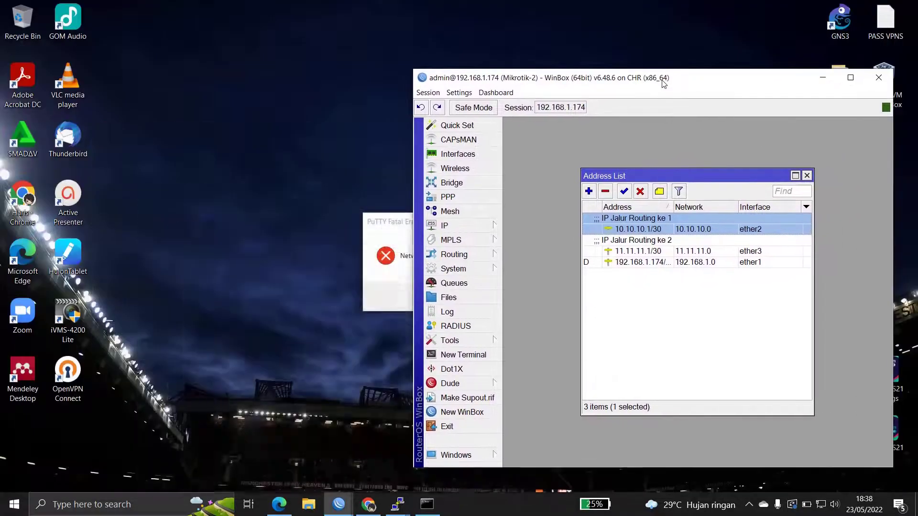
{"action": "left_click", "coordinate": [368, 505]}
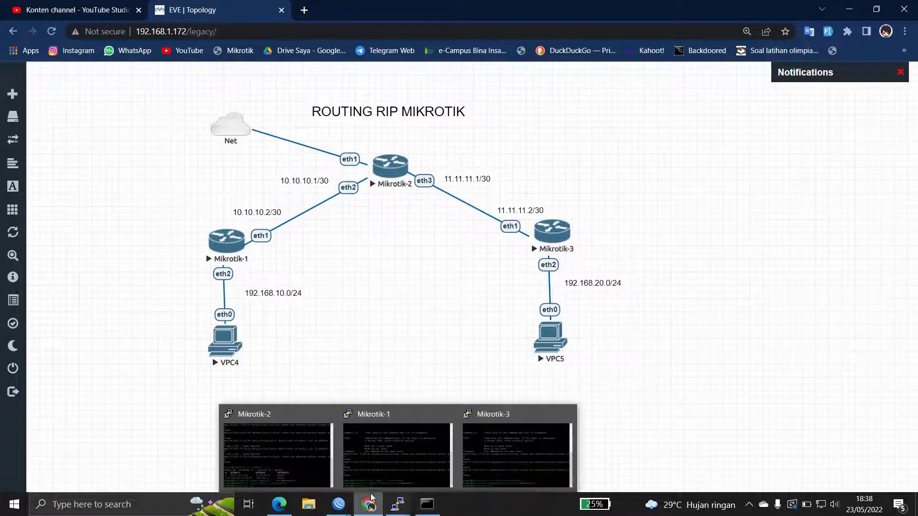
{"action": "mouse_move", "coordinate": [339, 503]}
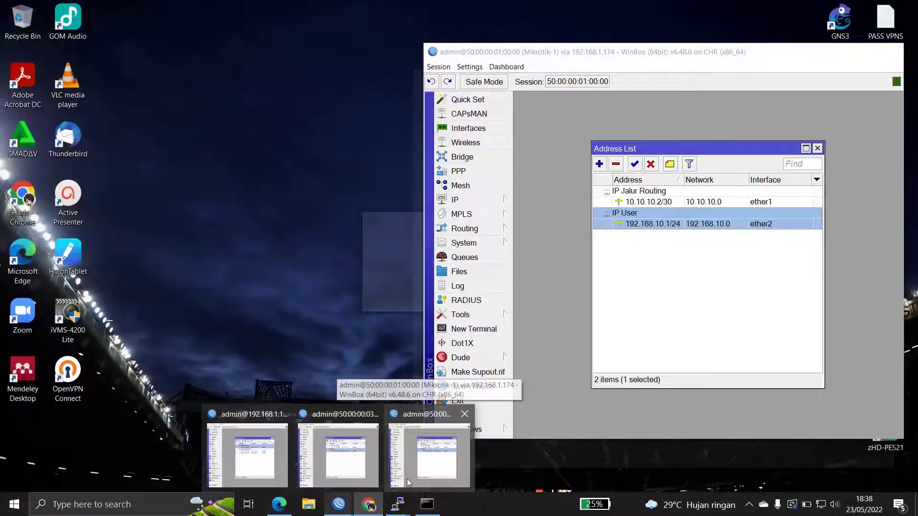
{"action": "left_click", "coordinate": [410, 476]}
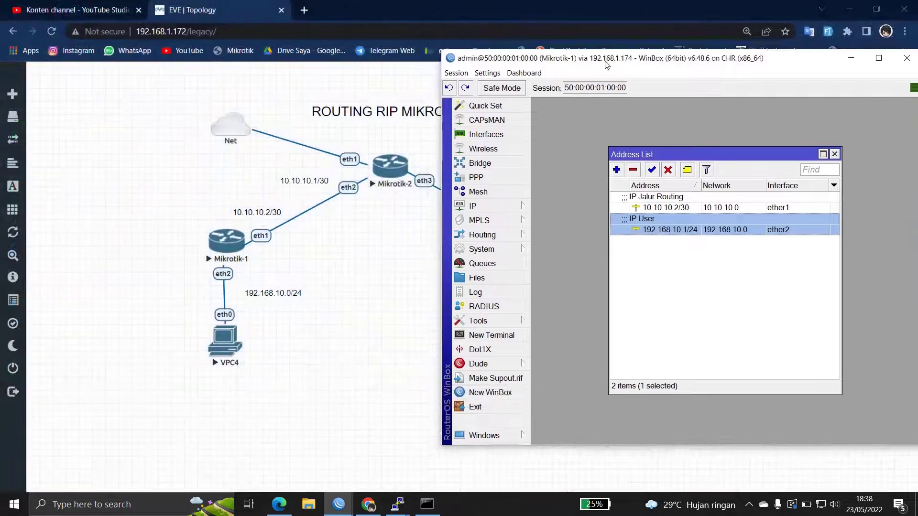
Ping 10.10.10.1 from a new terminal on Mikrotik-1, stop the ping, and minimize that session to reveal the topology
{"action": "left_click", "coordinate": [500, 337]}
{"action": "type", "text": "ping "}
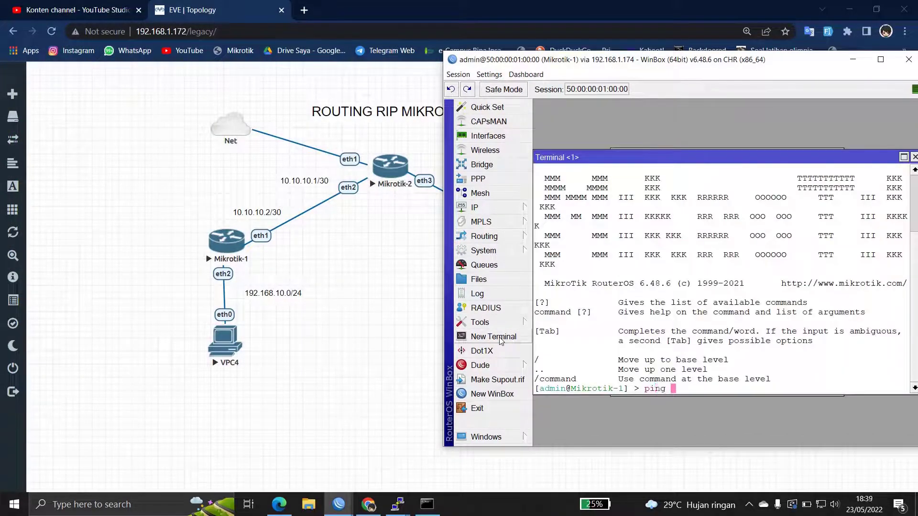
{"action": "type", "text": "10.10.10.1"}
{"action": "key", "text": "Return"}
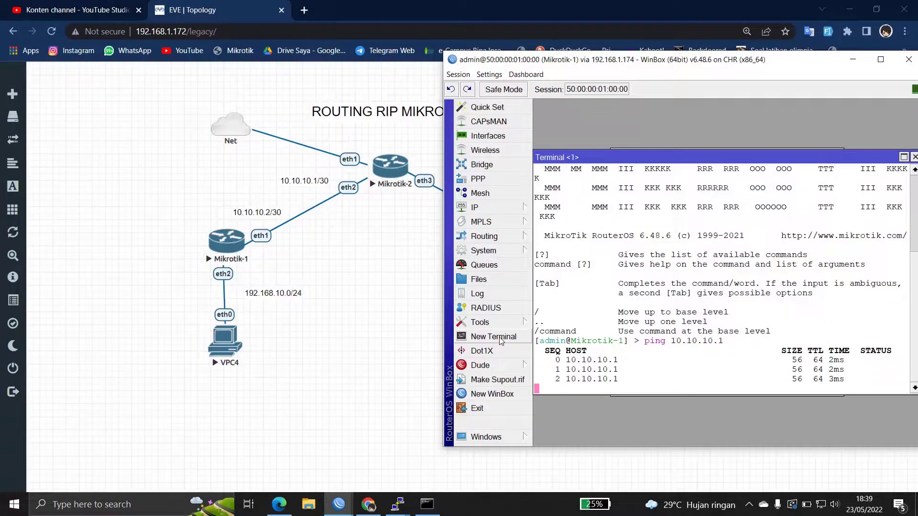
{"action": "key", "text": "ctrl+c"}
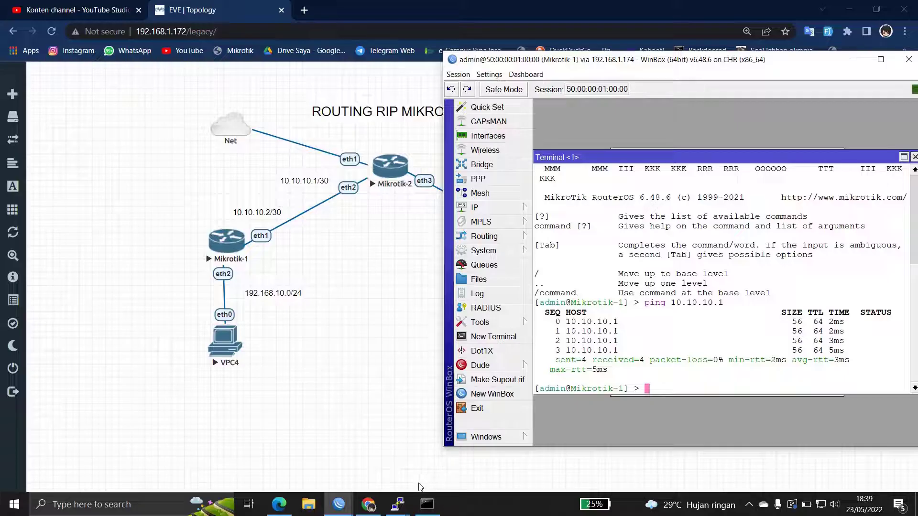
{"action": "left_click_drag", "start_coordinate": [631, 63], "coordinate": [563, 56]}
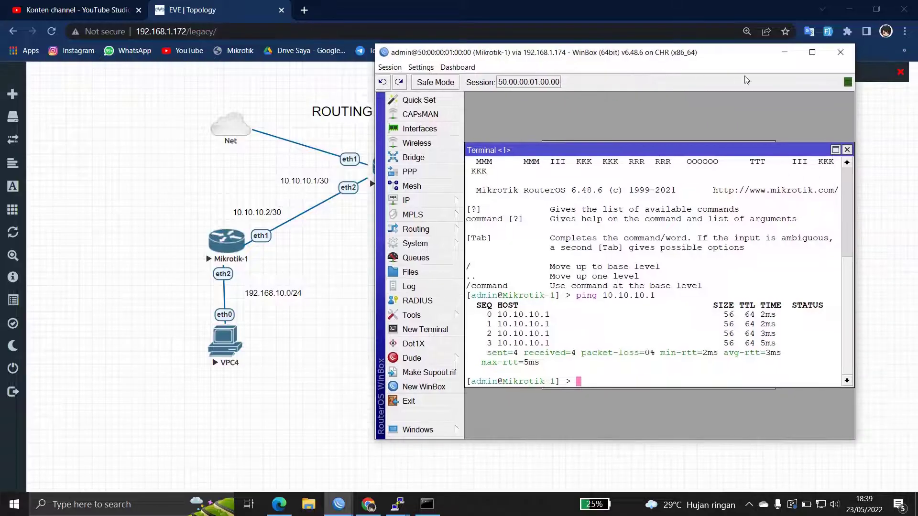
{"action": "left_click", "coordinate": [784, 53]}
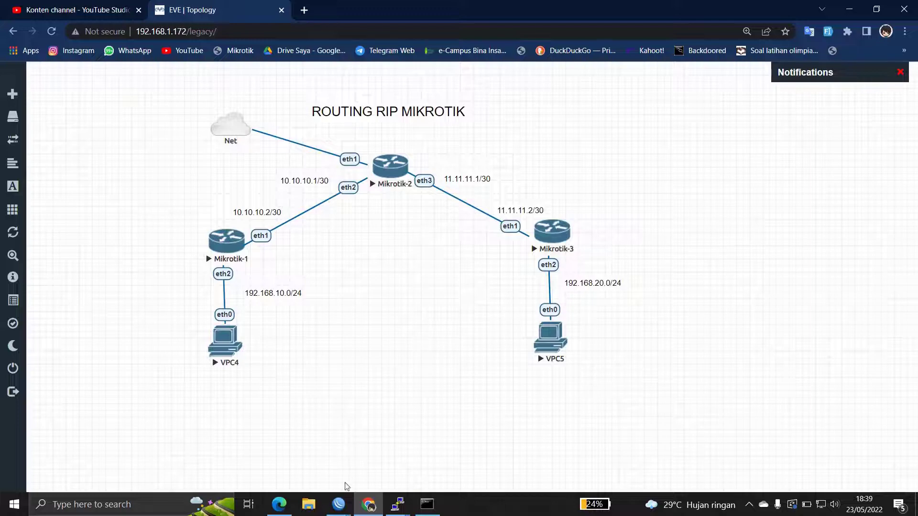
Switch to Mikrotik-3's WinBox session, ping 11.11.11.1 from a new terminal, stop it, and minimize the session
{"action": "mouse_move", "coordinate": [347, 505]}
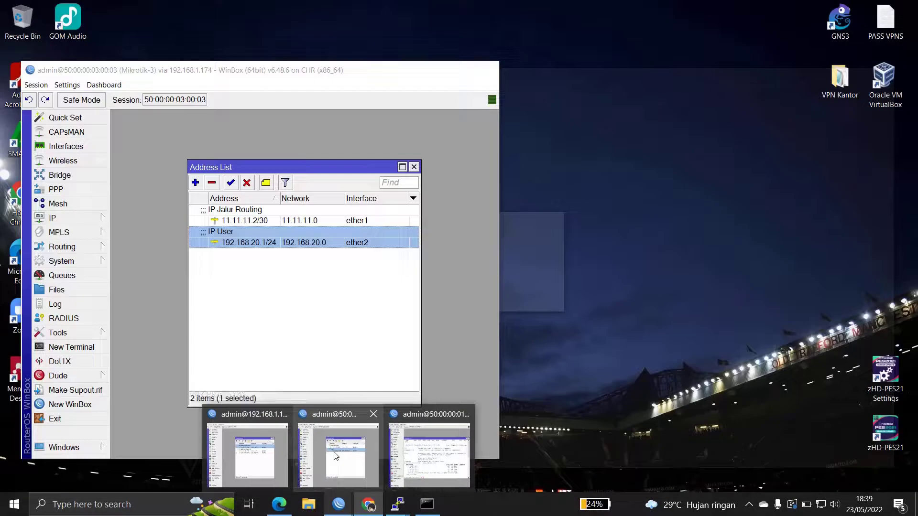
{"action": "left_click", "coordinate": [336, 455]}
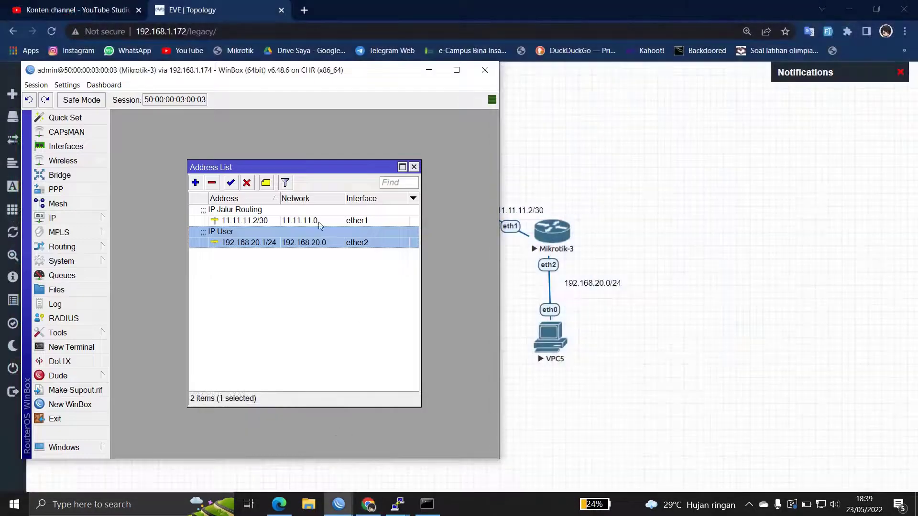
{"action": "left_click", "coordinate": [78, 348]}
{"action": "type", "text": "p"}
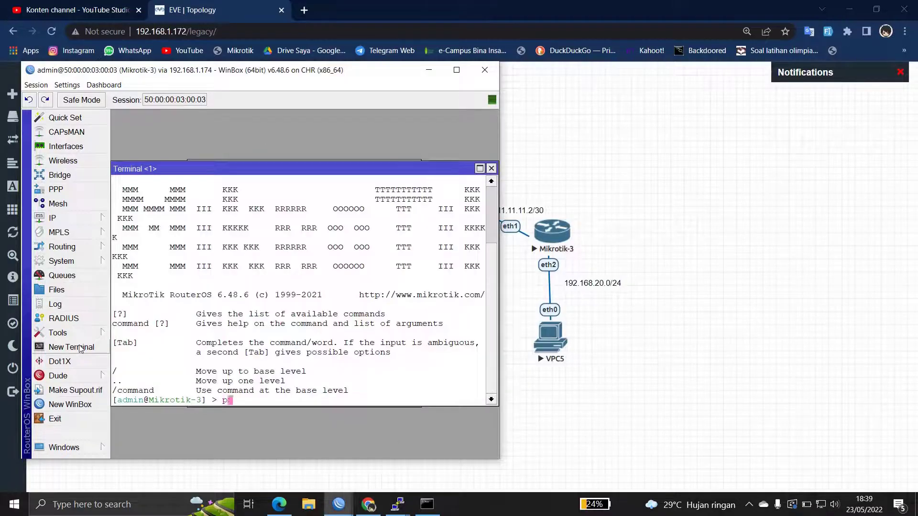
{"action": "type", "text": "ing 11.11.11.1"}
{"action": "key", "text": "Return"}
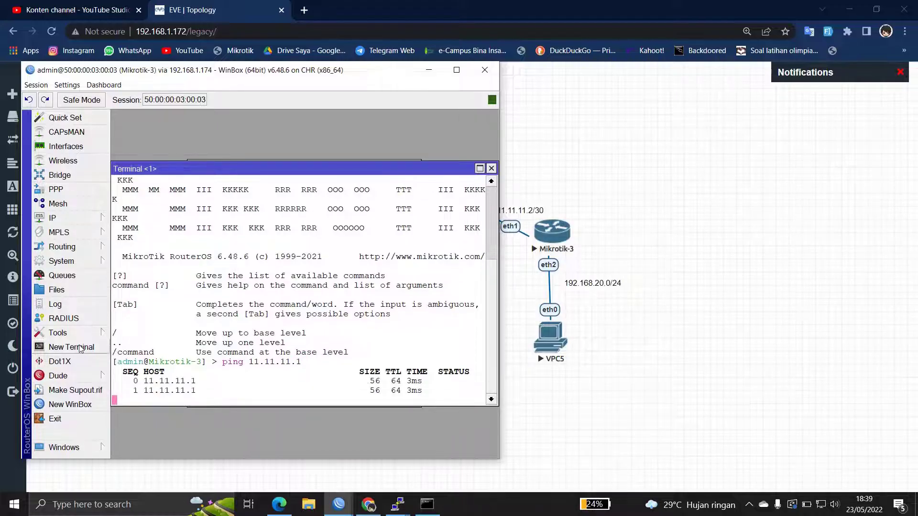
{"action": "key", "text": "ctrl+c"}
{"action": "left_click", "coordinate": [429, 70]}
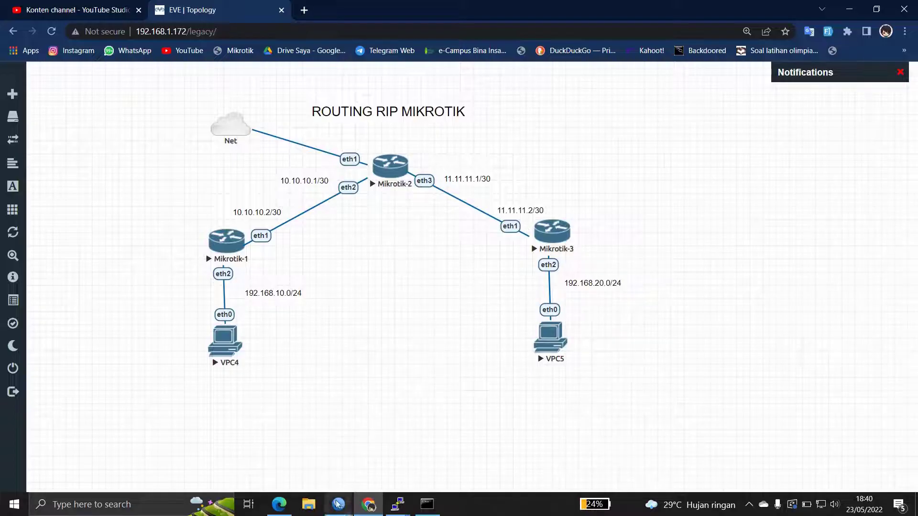
Switch to Mikrotik-2's WinBox session and start a new RIP network entry
{"action": "mouse_move", "coordinate": [338, 503]}
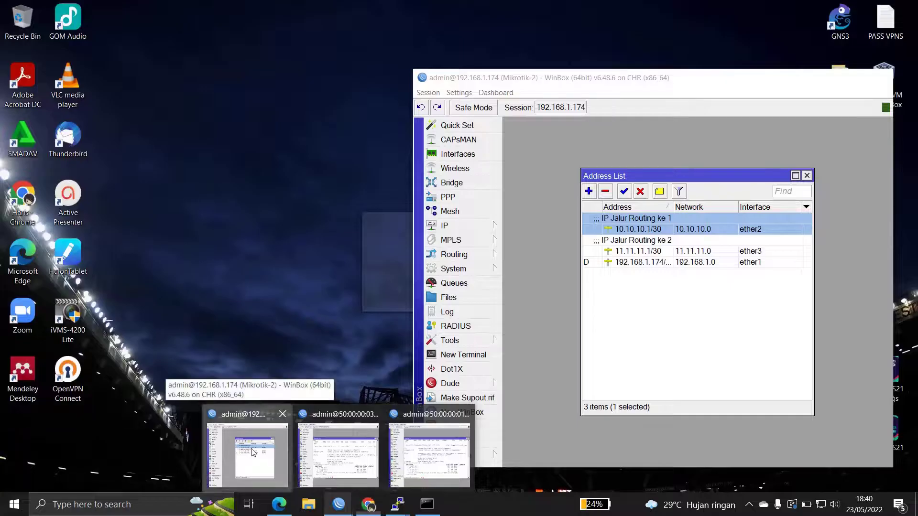
{"action": "left_click", "coordinate": [254, 453]}
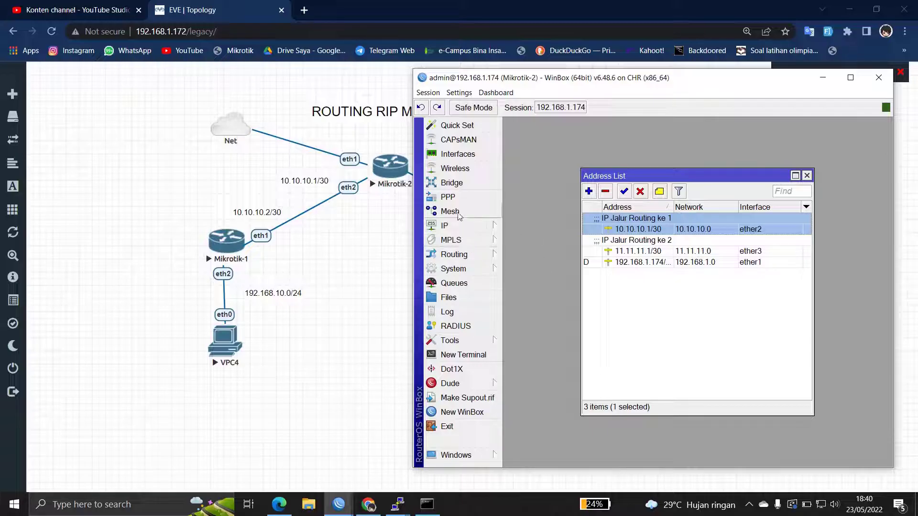
{"action": "left_click", "coordinate": [454, 255]}
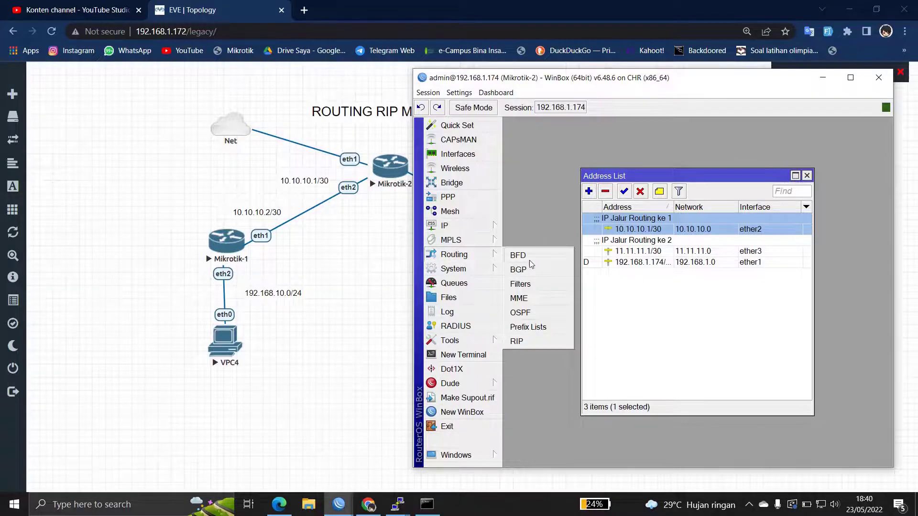
{"action": "left_click", "coordinate": [526, 341]}
{"action": "left_click_drag", "start_coordinate": [584, 132], "coordinate": [604, 139]}
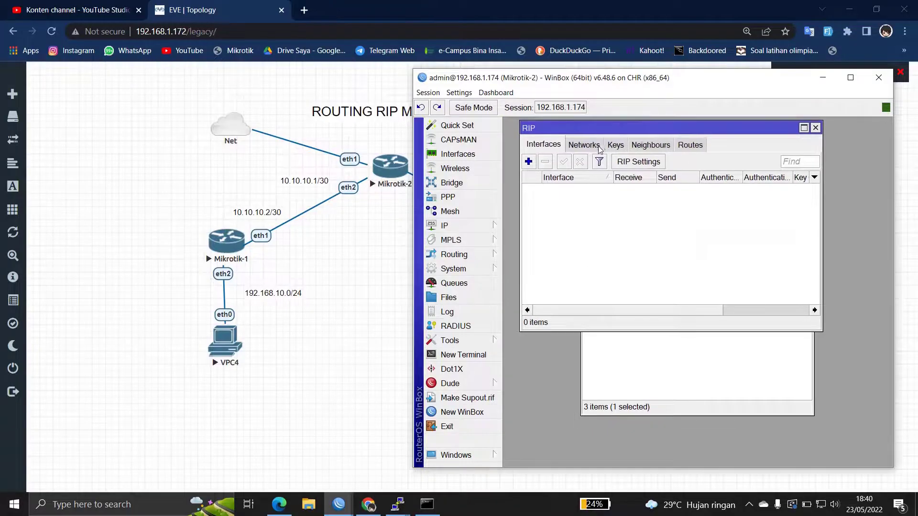
{"action": "left_click", "coordinate": [598, 147]}
{"action": "left_click", "coordinate": [529, 162]}
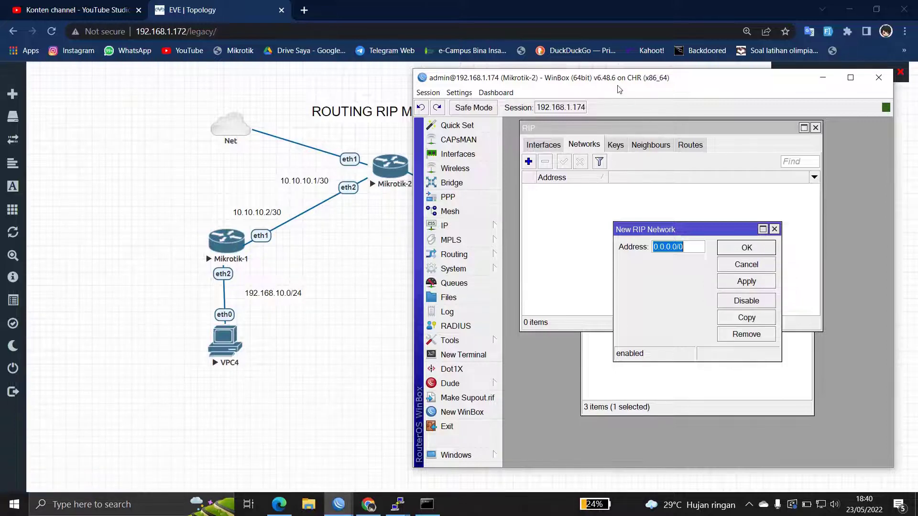
{"action": "left_click_drag", "start_coordinate": [616, 87], "coordinate": [676, 91]}
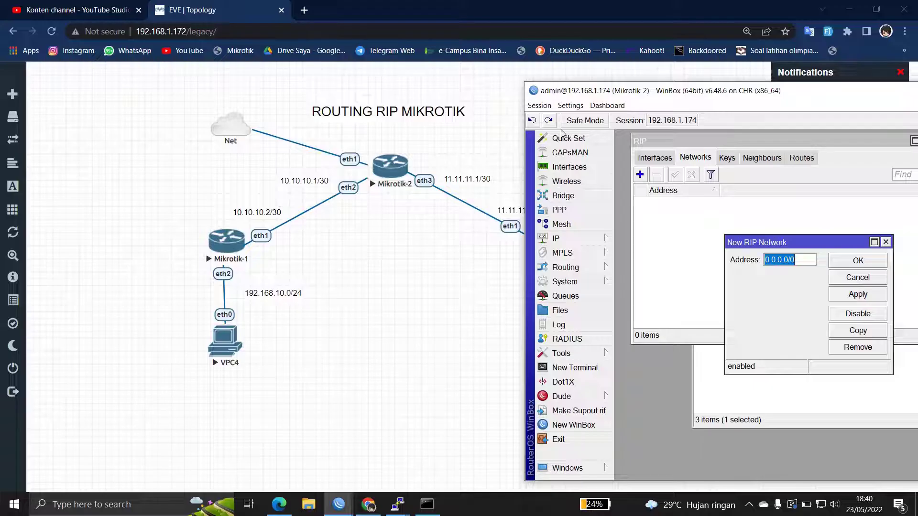
{"action": "left_click_drag", "start_coordinate": [587, 93], "coordinate": [465, 81]}
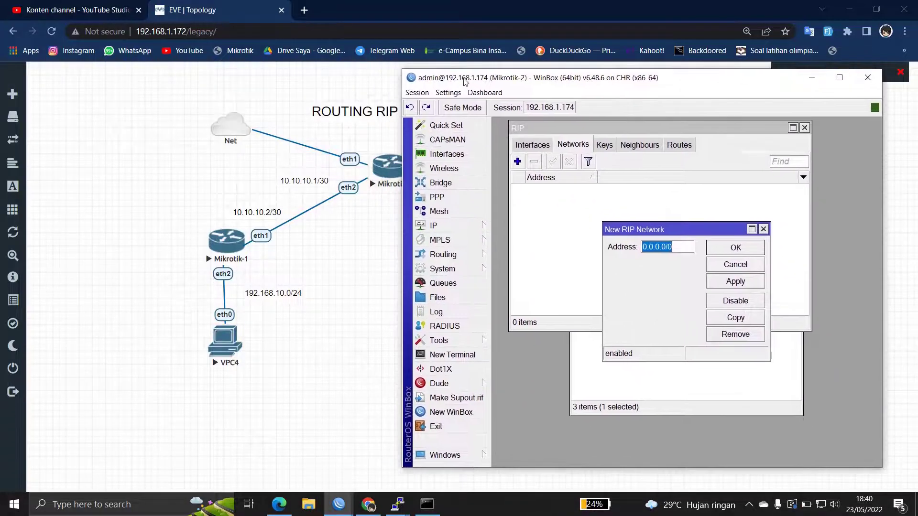
Look up the network address of the 10.10.10.1/30 entry in Mikrotik-2's address list, keeping the new RIP network entry open
{"action": "left_click", "coordinate": [452, 227]}
{"action": "left_click", "coordinate": [512, 168]}
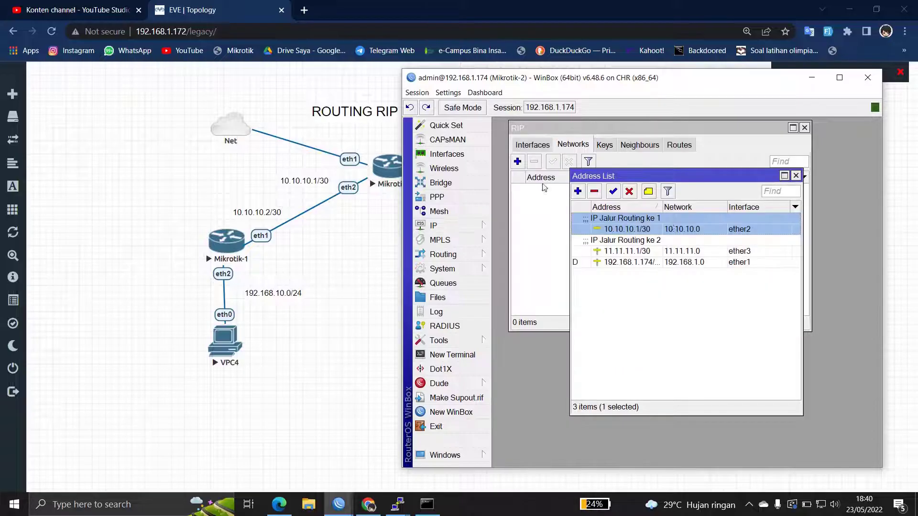
{"action": "left_click_drag", "start_coordinate": [635, 176], "coordinate": [575, 149]}
{"action": "left_click", "coordinate": [674, 252]}
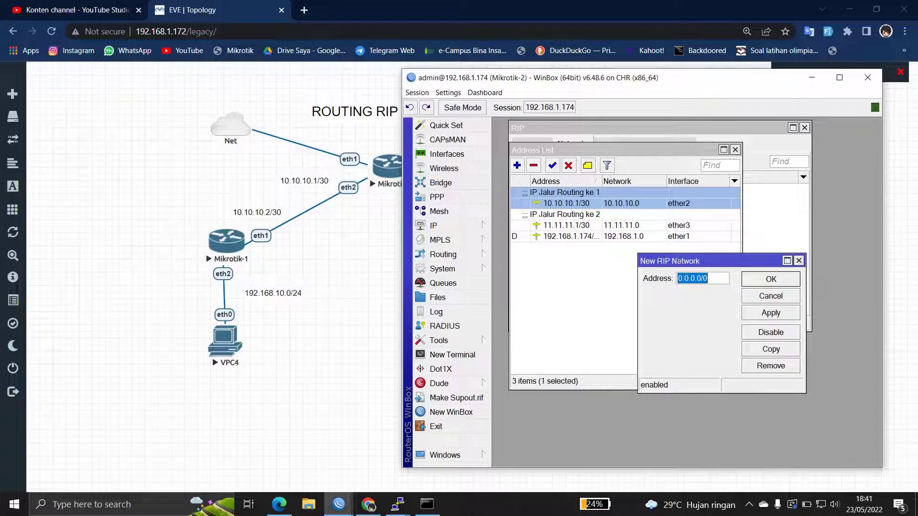
{"action": "double_click", "coordinate": [636, 210]}
{"action": "key", "text": "Tab"}
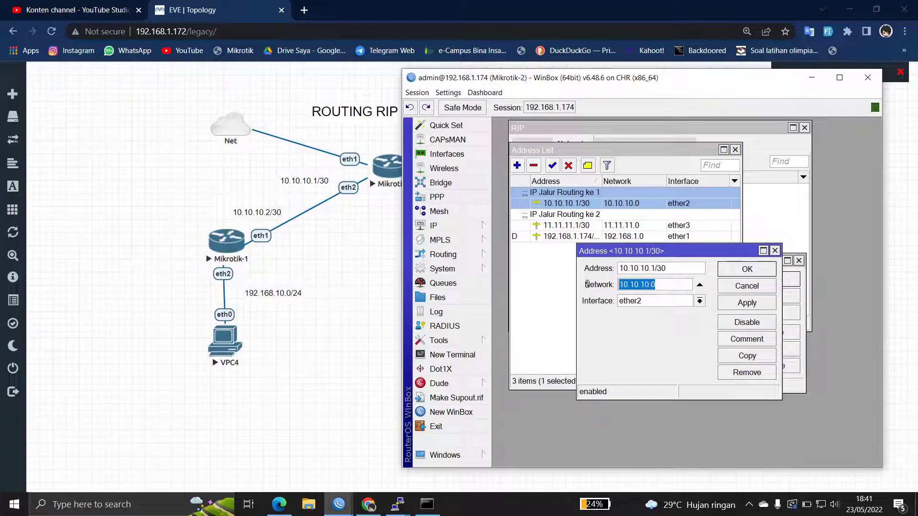
{"action": "left_click", "coordinate": [775, 250]}
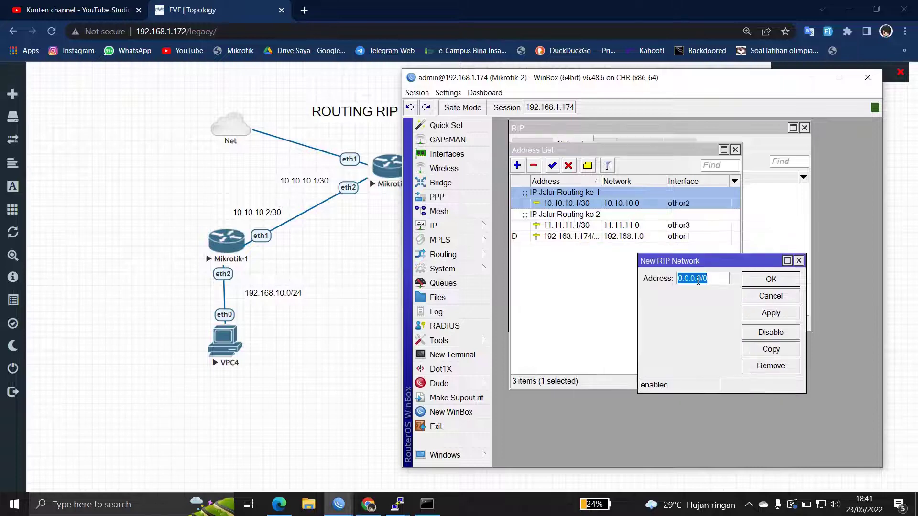
Set the new RIP network's address to 10.10.10.0/30 on Mikrotik-2 and save the entry
{"action": "type", "text": "10.10"}
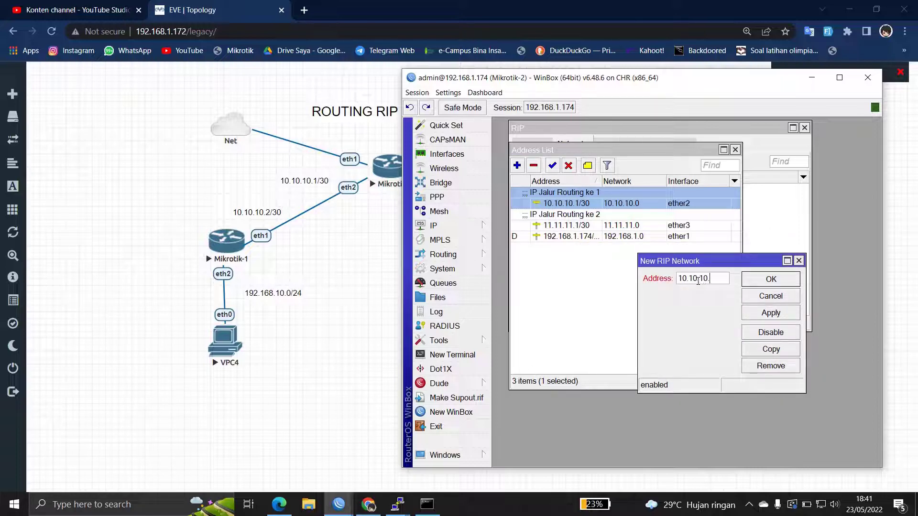
{"action": "type", "text": ".10.0/30"}
{"action": "left_click", "coordinate": [771, 314]}
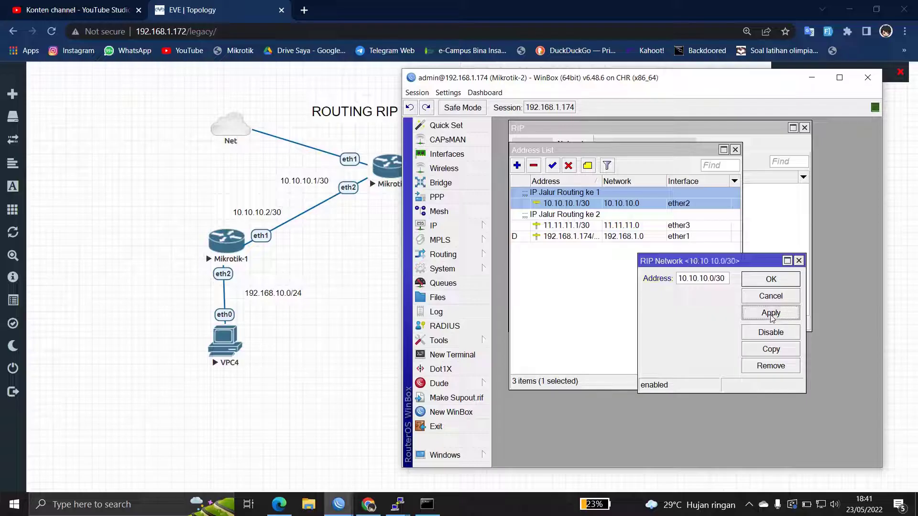
{"action": "left_click", "coordinate": [765, 281]}
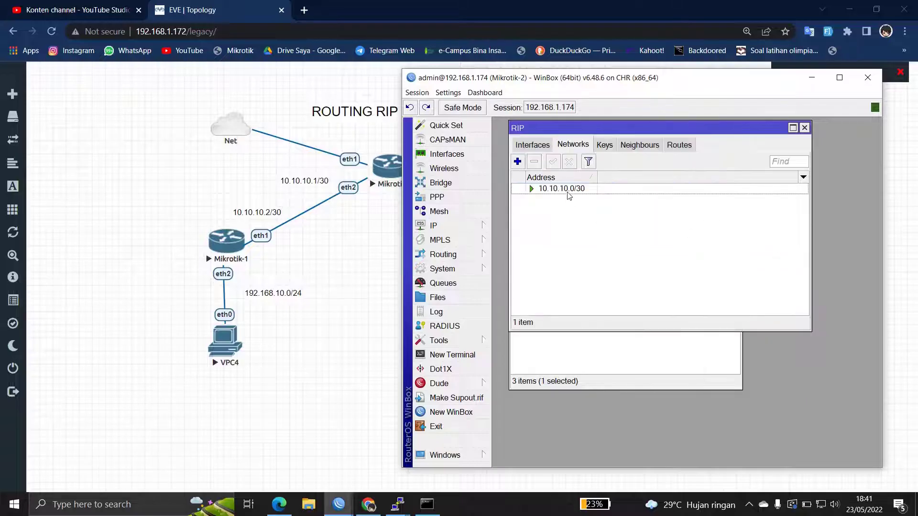
Add 11.11.11.0/30 as a second RIP network on Mikrotik-2 and save the entry
{"action": "left_click", "coordinate": [567, 190]}
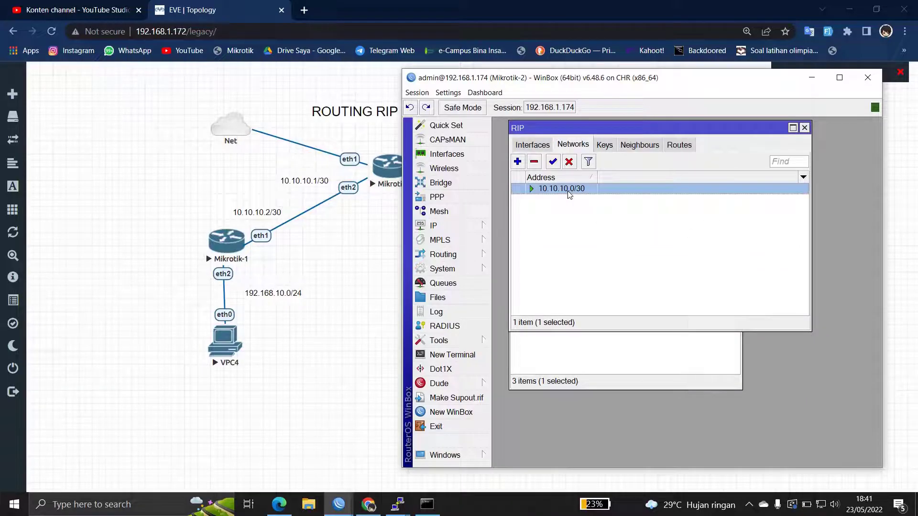
{"action": "left_click", "coordinate": [518, 162]}
{"action": "type", "text": "11.11.11.0/"}
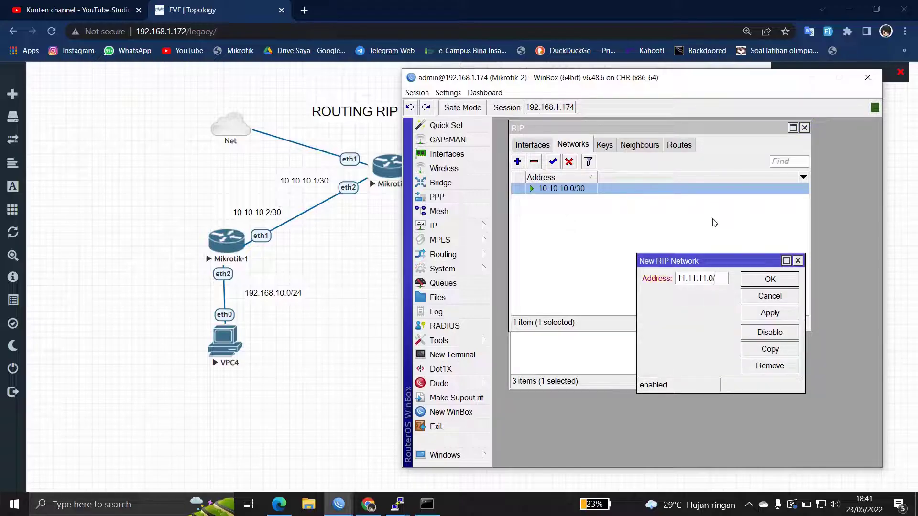
{"action": "type", "text": "30"}
{"action": "left_click", "coordinate": [786, 313]}
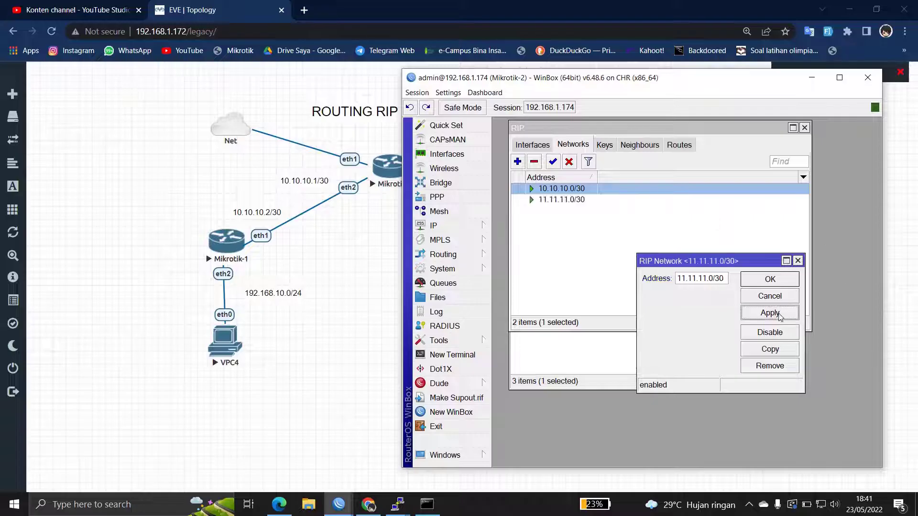
{"action": "left_click", "coordinate": [768, 279]}
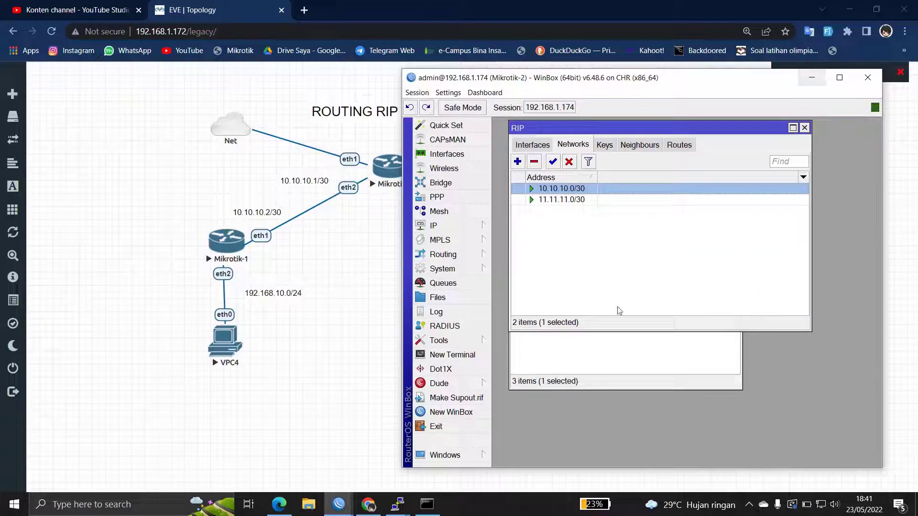
Switch to Mikrotik-3's WinBox session, minimize Mikrotik-2's session, and move the window clear of Mikrotik-3 in the topology
{"action": "mouse_move", "coordinate": [339, 505]}
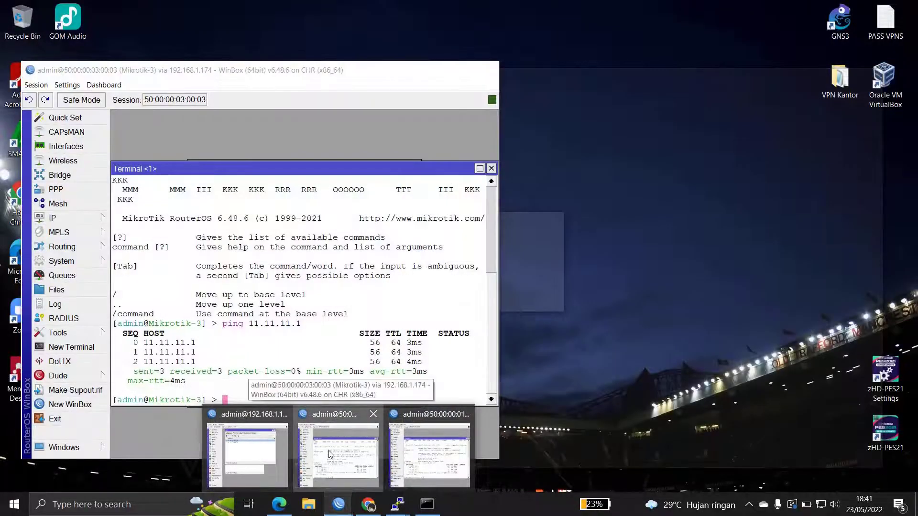
{"action": "left_click", "coordinate": [329, 454]}
{"action": "left_click_drag", "start_coordinate": [306, 87], "coordinate": [329, 77]}
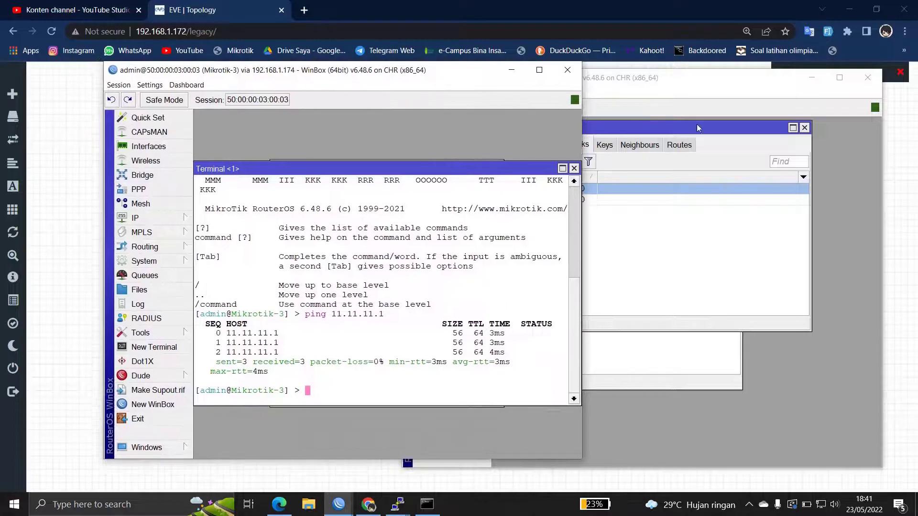
{"action": "left_click", "coordinate": [812, 78]}
{"action": "left_click_drag", "start_coordinate": [427, 72], "coordinate": [349, 70]}
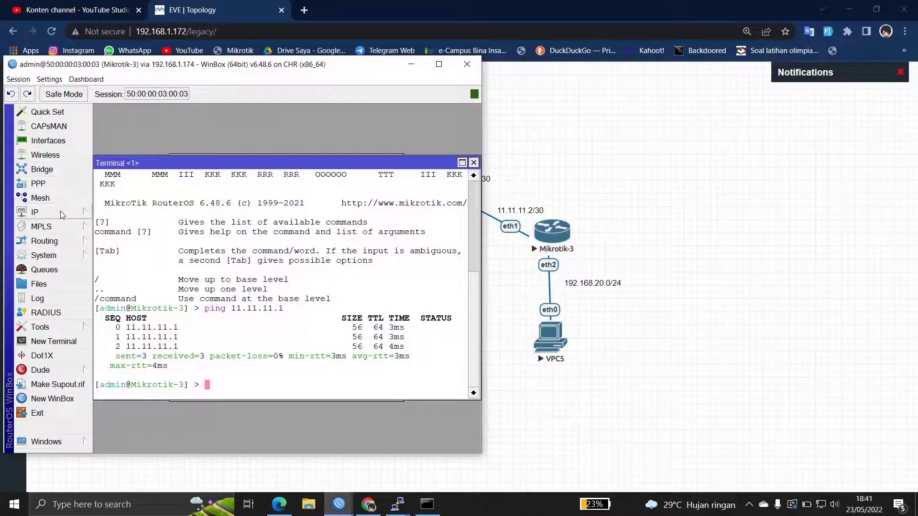
Add 11.11.11.0/30 as a RIP network on Mikrotik-3 and apply it
{"action": "left_click", "coordinate": [77, 241]}
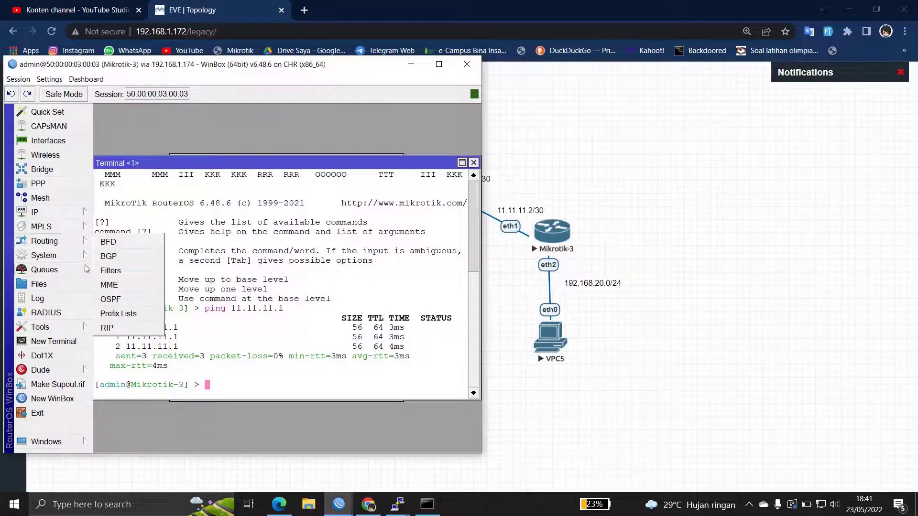
{"action": "left_click", "coordinate": [108, 328]}
{"action": "left_click", "coordinate": [158, 169]}
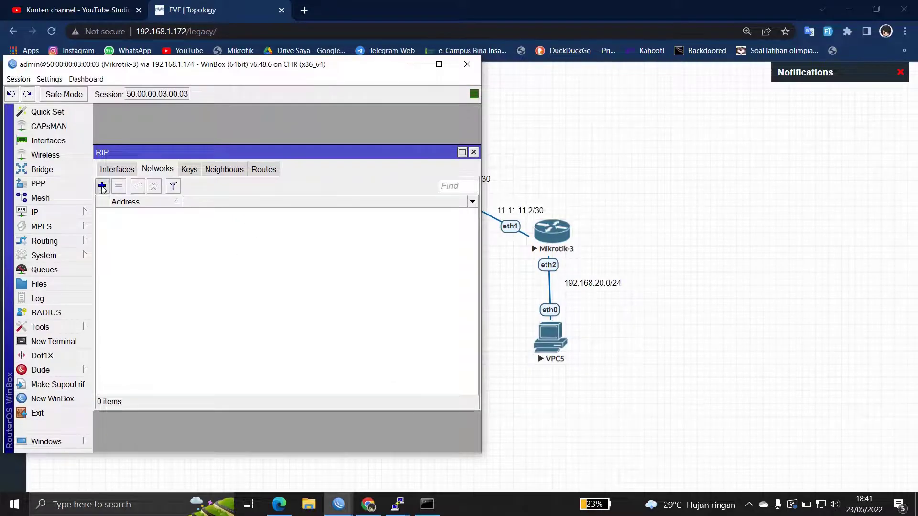
{"action": "left_click", "coordinate": [102, 186]}
{"action": "type", "text": "11.11.1"}
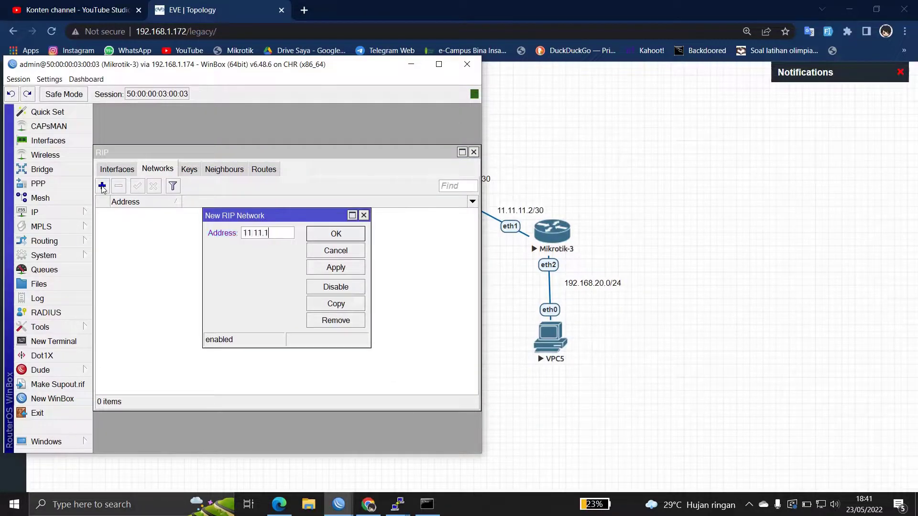
{"action": "type", "text": "1.0/30"}
{"action": "left_click", "coordinate": [335, 269]}
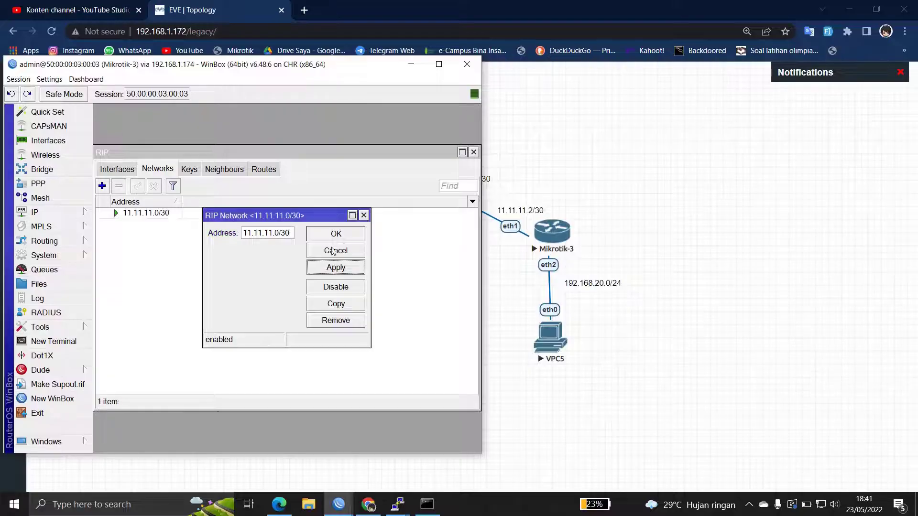
Close the saved entry on Mikrotik-3, add 192.168.20.0/24 as a second RIP network, and save it
{"action": "left_click", "coordinate": [334, 234]}
{"action": "left_click", "coordinate": [101, 186]}
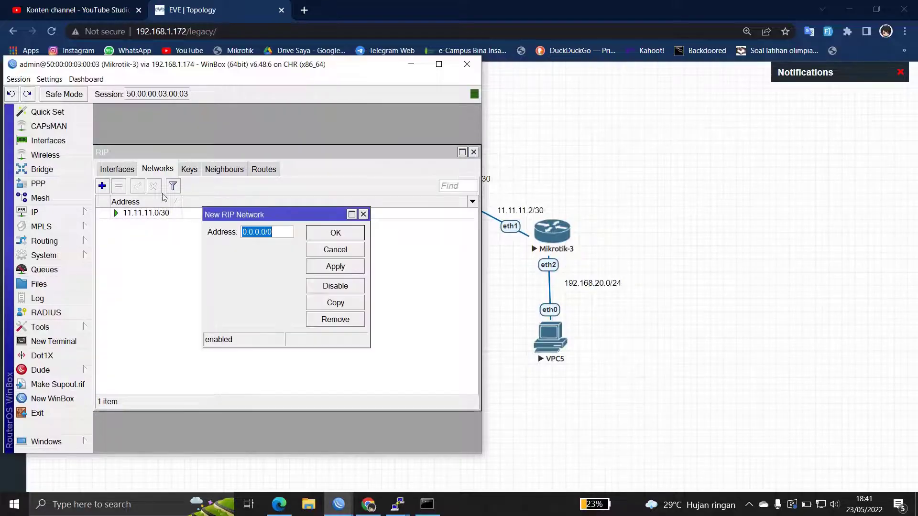
{"action": "type", "text": "1192.168"}
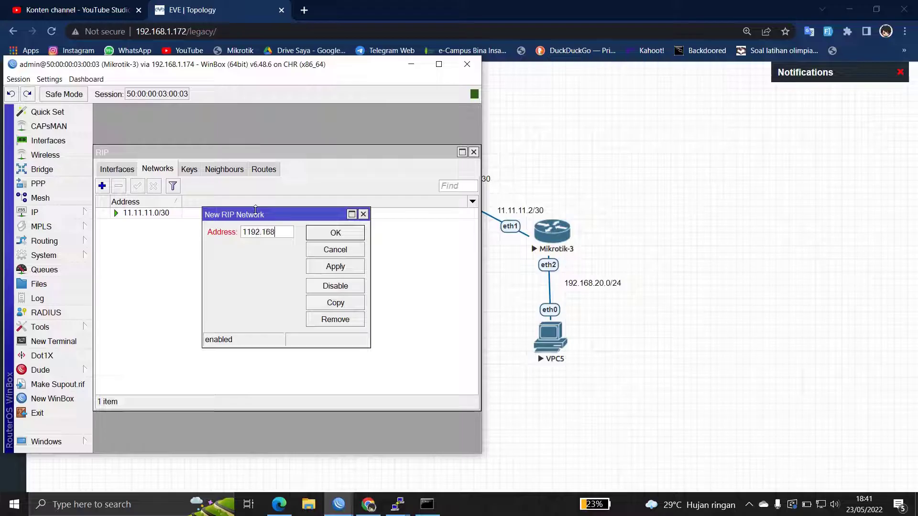
{"action": "type", "text": ".20.0/24"}
{"action": "left_click_drag", "start_coordinate": [202, 242], "coordinate": [179, 242]}
{"action": "left_click", "coordinate": [227, 232]}
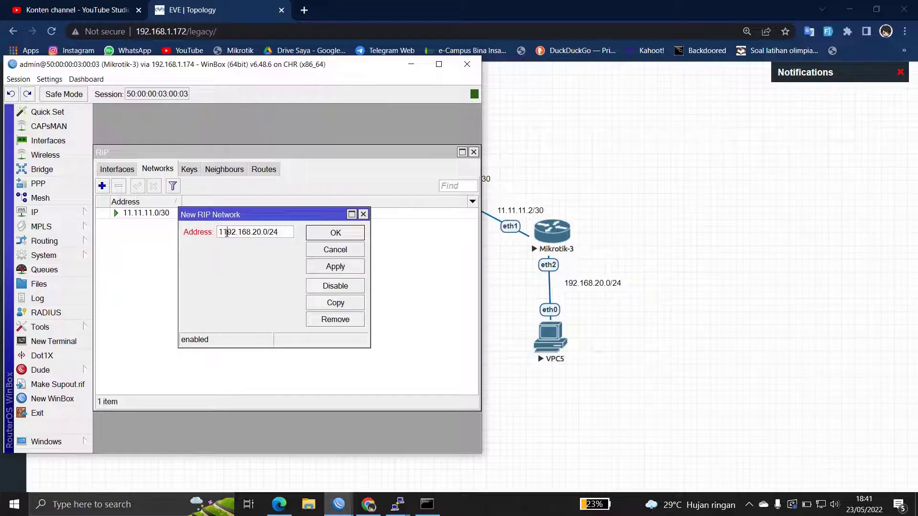
{"action": "key", "text": "BackSpace"}
{"action": "left_click", "coordinate": [352, 266]}
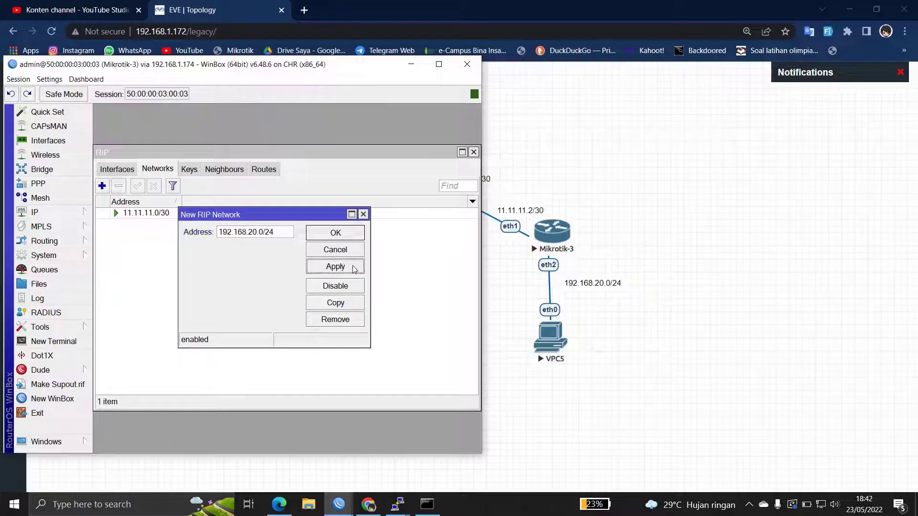
{"action": "left_click", "coordinate": [352, 233]}
Move Mikrotik-3's WinBox window aside, minimize it, and switch to Mikrotik-1's session
{"action": "left_click_drag", "start_coordinate": [376, 75], "coordinate": [521, 88]}
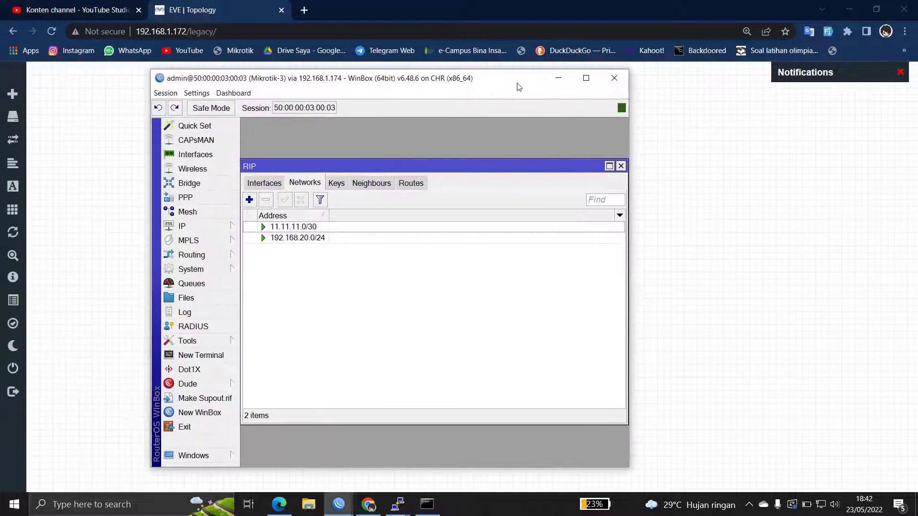
{"action": "left_click", "coordinate": [339, 507]}
{"action": "mouse_move", "coordinate": [339, 508]}
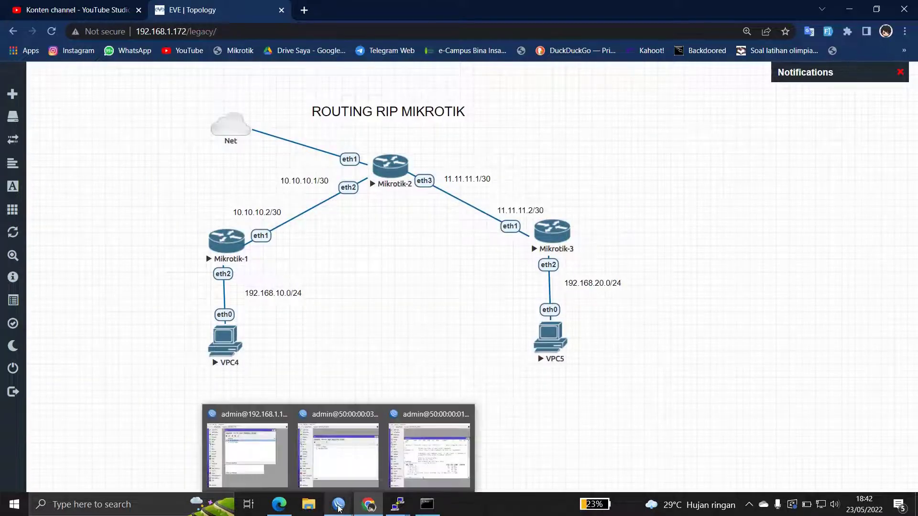
{"action": "mouse_move", "coordinate": [323, 452]}
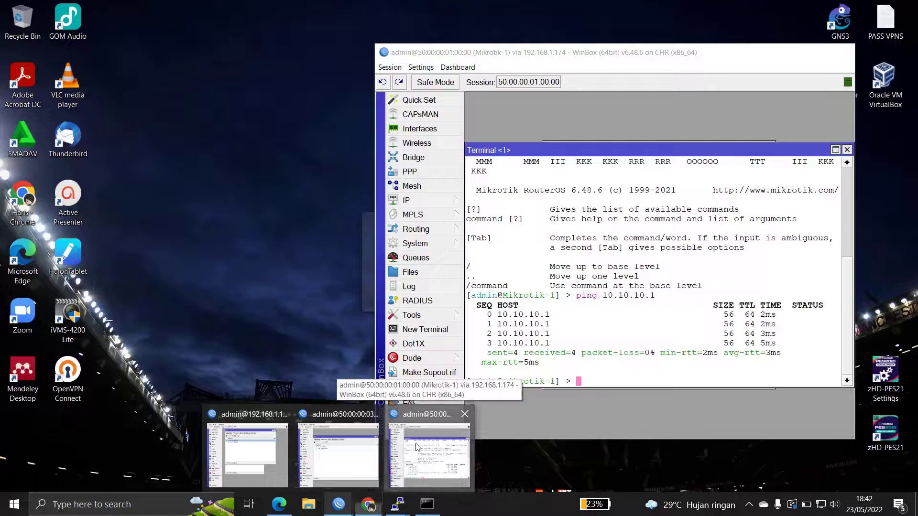
{"action": "left_click", "coordinate": [417, 447]}
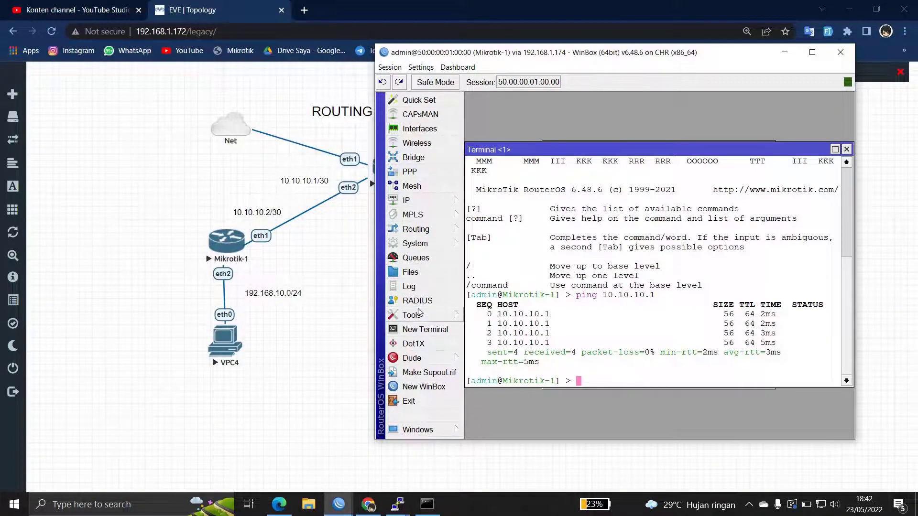
Add 10.10.10.0/30 as a RIP network on Mikrotik-1 and save the entry
{"action": "left_click", "coordinate": [420, 229]}
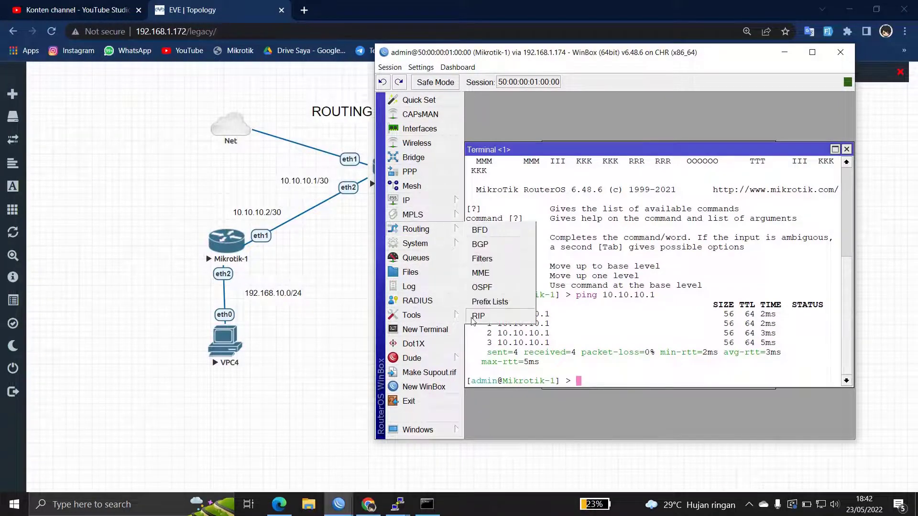
{"action": "left_click", "coordinate": [476, 317]}
{"action": "left_click", "coordinate": [534, 158]}
{"action": "left_click", "coordinate": [474, 173]}
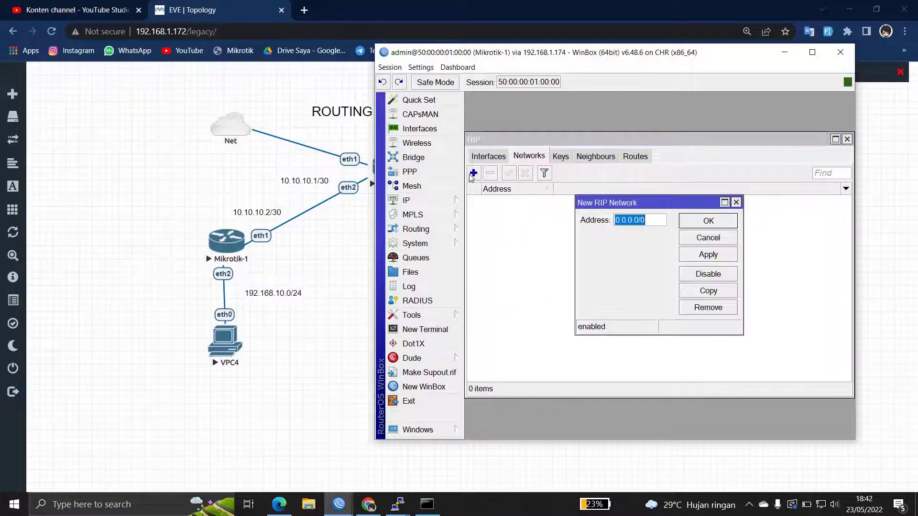
{"action": "type", "text": "10.10"}
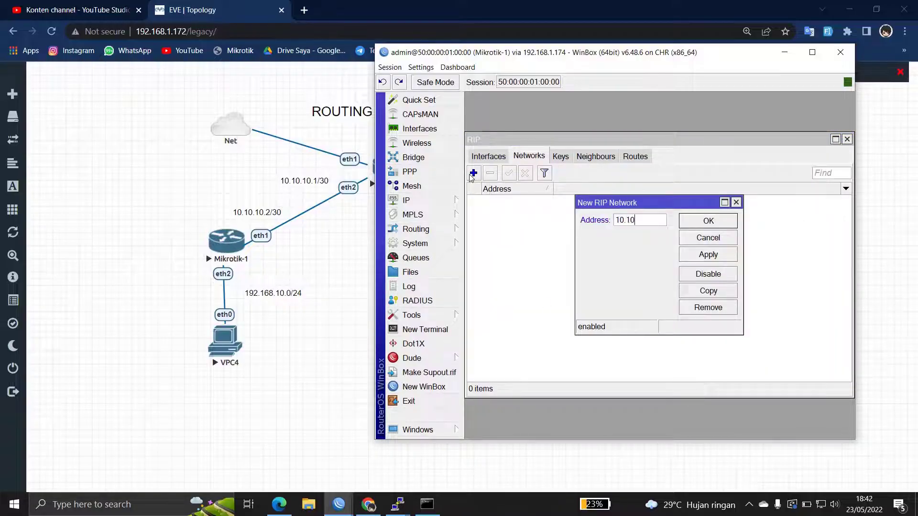
{"action": "type", "text": ".10.0/30"}
{"action": "left_click", "coordinate": [704, 255]}
{"action": "left_click", "coordinate": [708, 221]}
Add 192.168.10.0/24 as a second RIP network on Mikrotik-1 and save the entry
{"action": "left_click", "coordinate": [474, 174]}
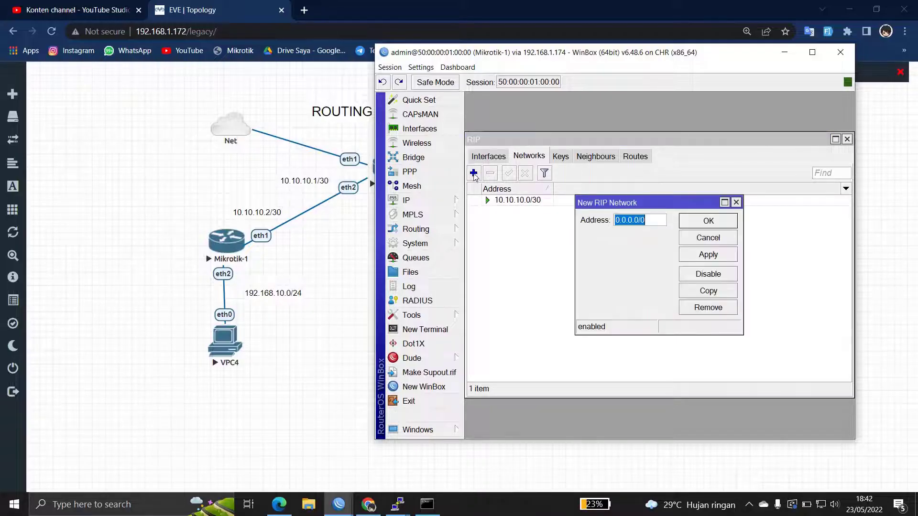
{"action": "type", "text": "192.168.10.0"}
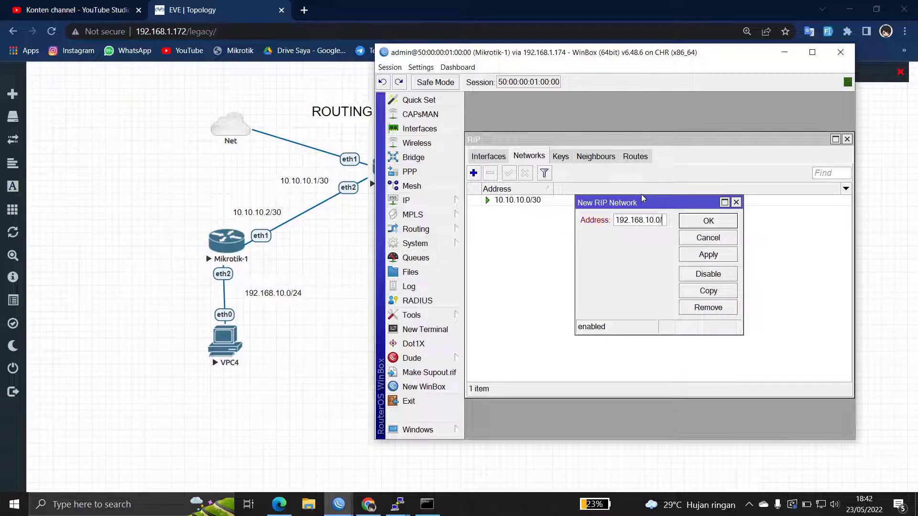
{"action": "left_click", "coordinate": [723, 255]}
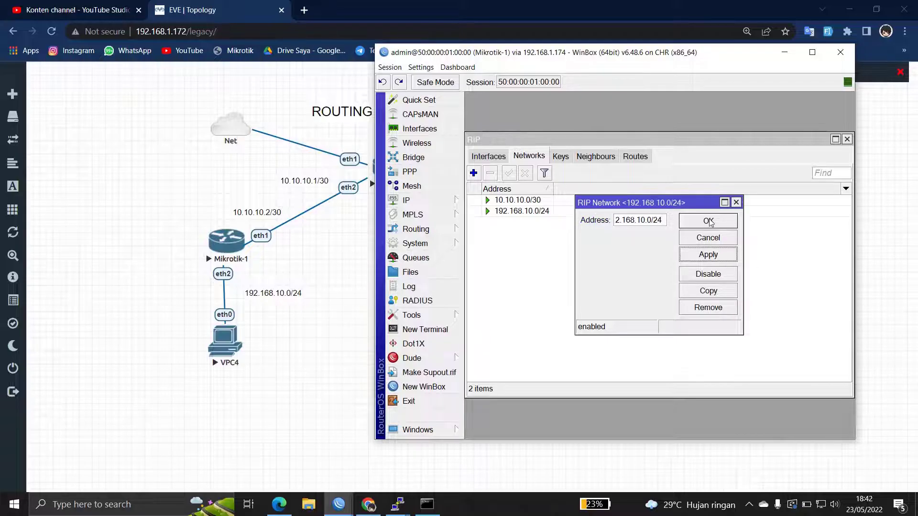
{"action": "left_click", "coordinate": [711, 221]}
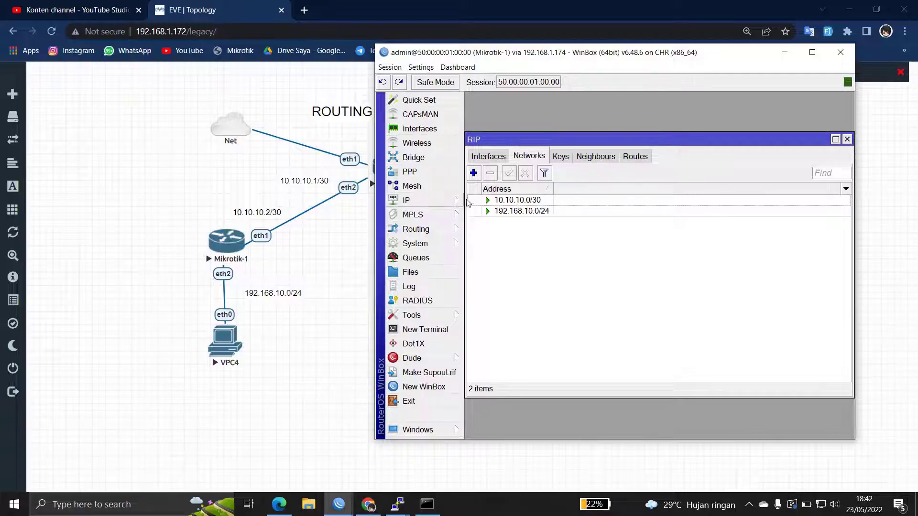
Open Mikrotik-1's IP route list and examine the dynamic RIP routes to 11.11.11.0/30 and 192.168.20.0/24
{"action": "left_click", "coordinate": [437, 201]}
{"action": "left_click", "coordinate": [483, 355]}
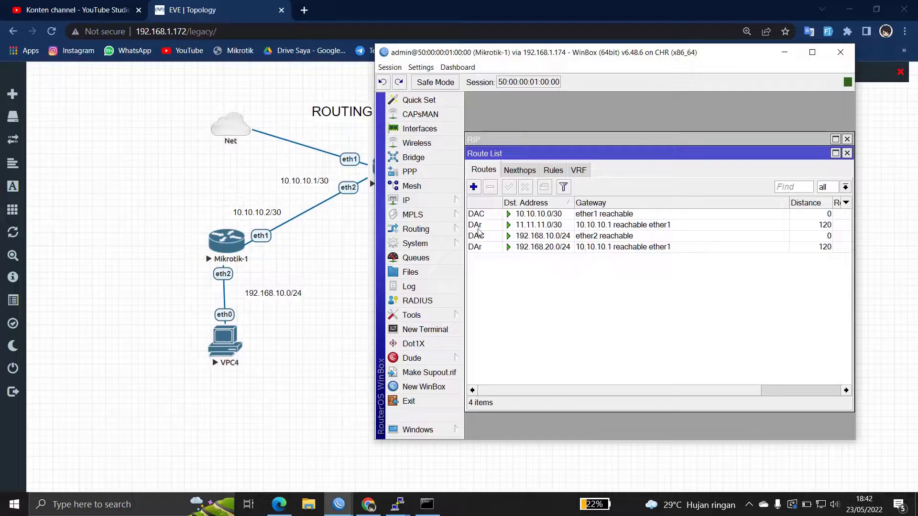
{"action": "left_click", "coordinate": [481, 226]}
{"action": "left_click", "coordinate": [492, 248], "text": "shift"}
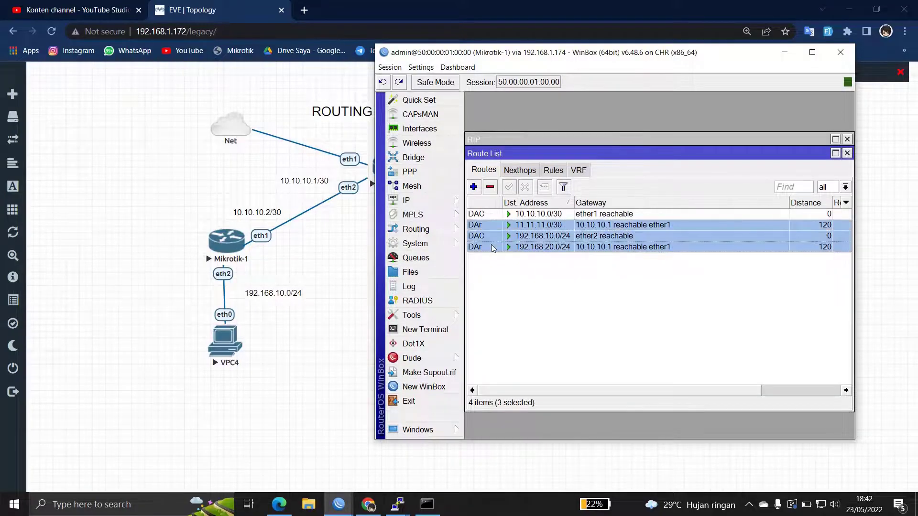
{"action": "left_click", "coordinate": [488, 230]}
{"action": "left_click", "coordinate": [493, 252], "text": "shift"}
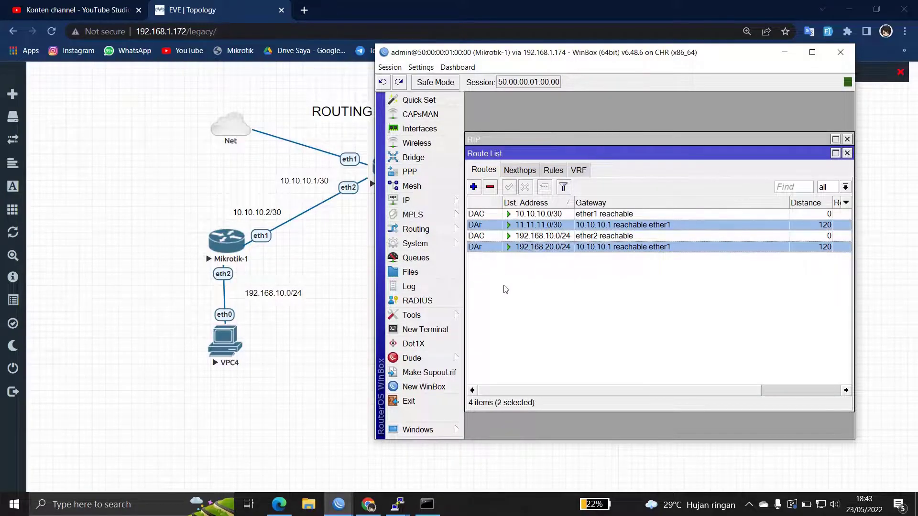
{"action": "left_click", "coordinate": [506, 287]}
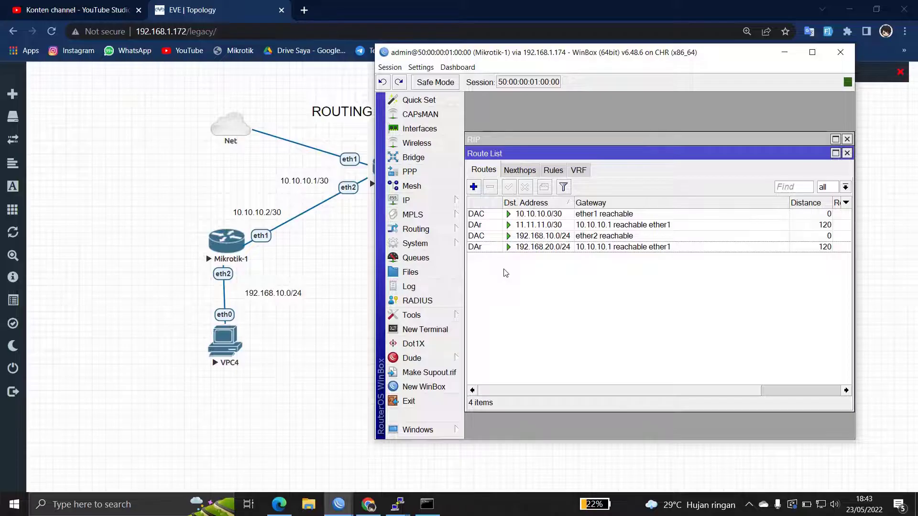
{"action": "left_click", "coordinate": [488, 229]}
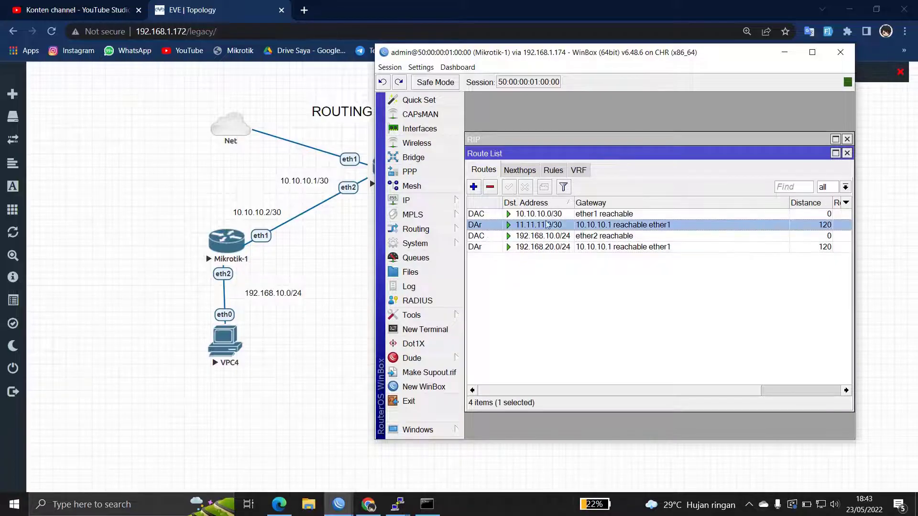
Minimize Mikrotik-1's session and check the RIP routes to 10.10.10.0/30 and 192.168.10.0/24 in Mikrotik-3's IP route list
{"action": "left_click", "coordinate": [784, 52]}
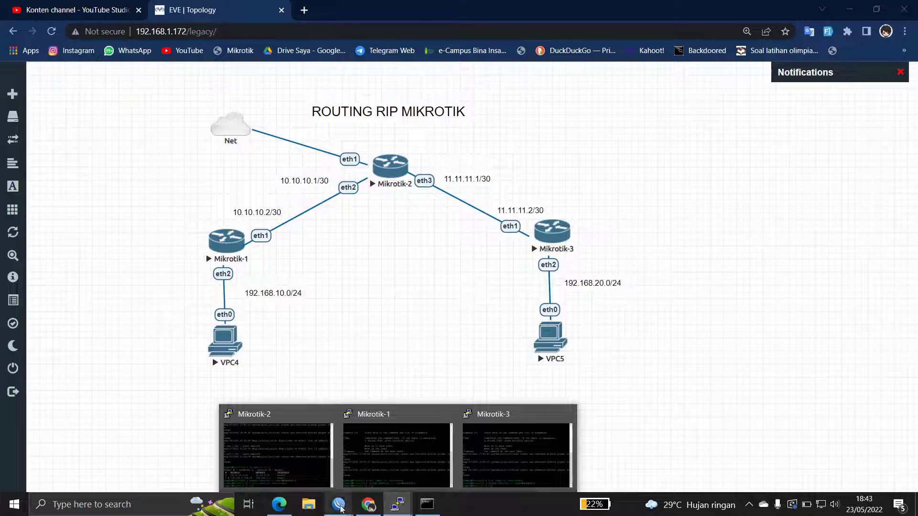
{"action": "mouse_move", "coordinate": [339, 506]}
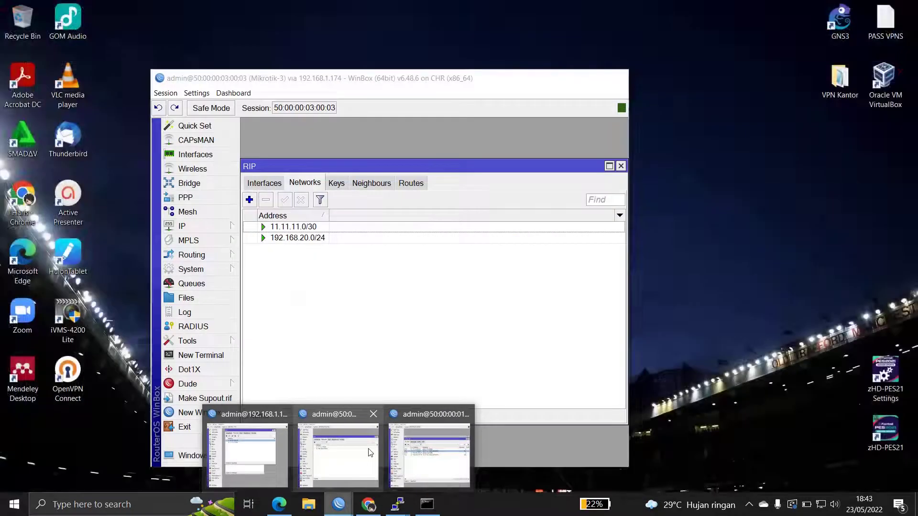
{"action": "left_click", "coordinate": [370, 453]}
{"action": "left_click", "coordinate": [194, 228]}
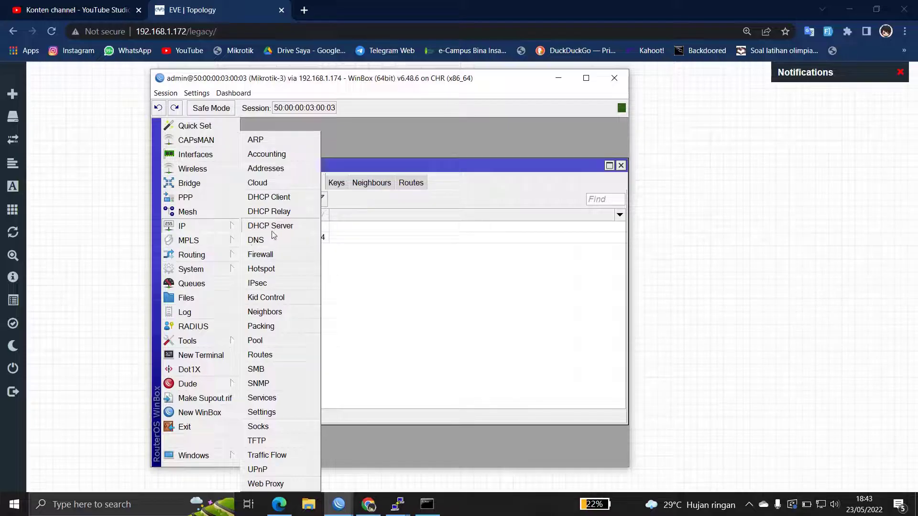
{"action": "left_click", "coordinate": [281, 355]}
{"action": "left_click", "coordinate": [271, 229]}
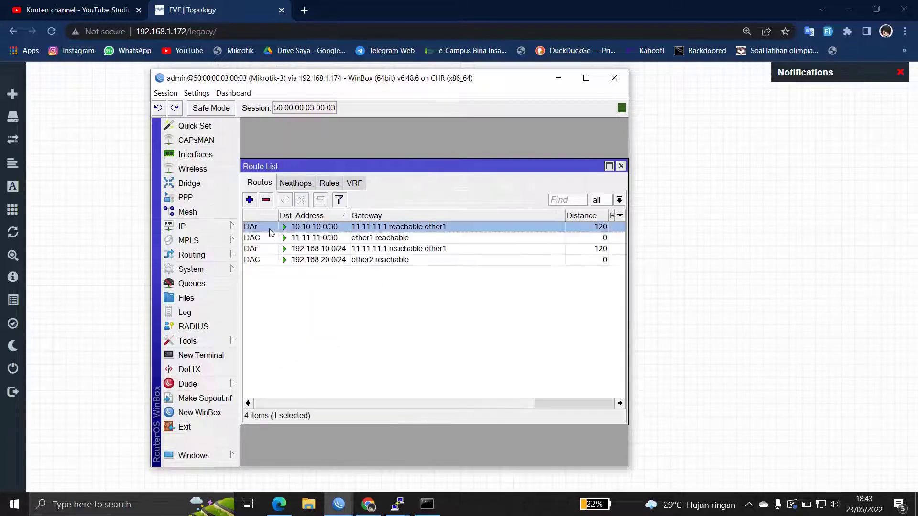
{"action": "left_click", "coordinate": [271, 248]}
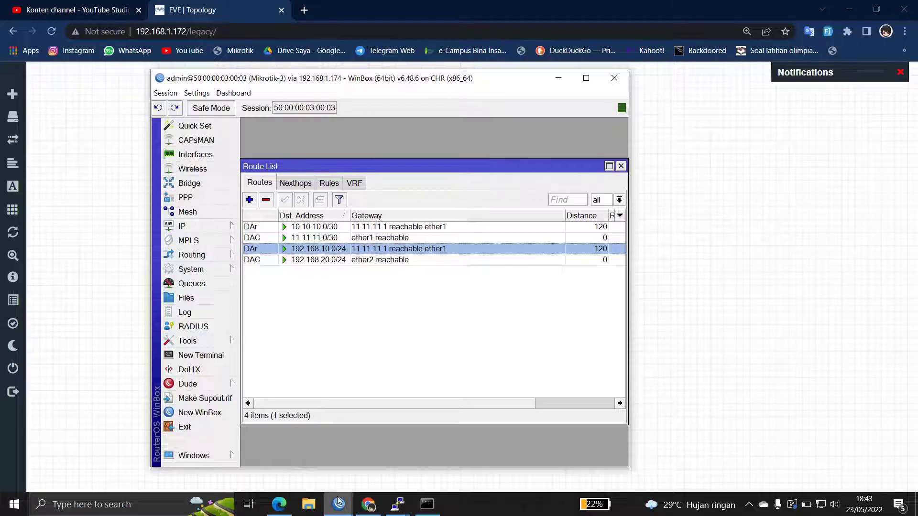
Switch to Mikrotik-2's WinBox session and open its IP route list to view the RIP routes
{"action": "mouse_move", "coordinate": [337, 496]}
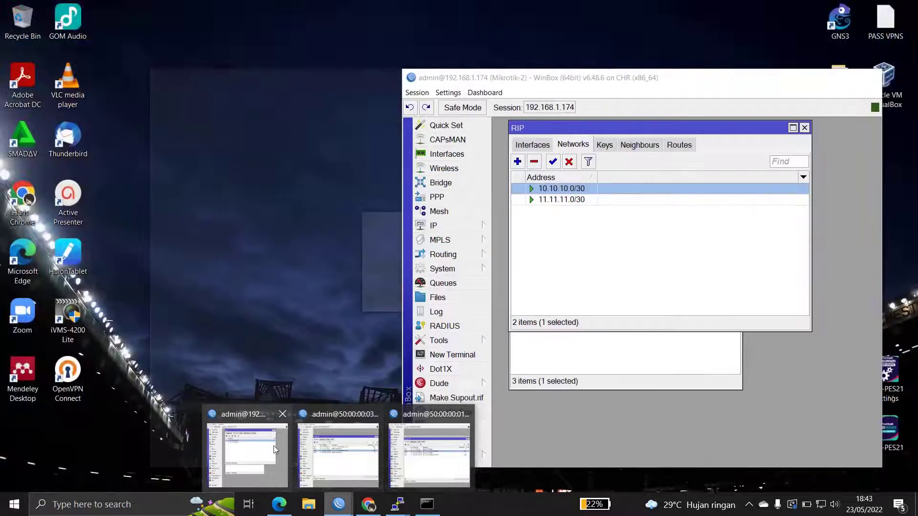
{"action": "left_click", "coordinate": [273, 446]}
{"action": "left_click", "coordinate": [466, 228]}
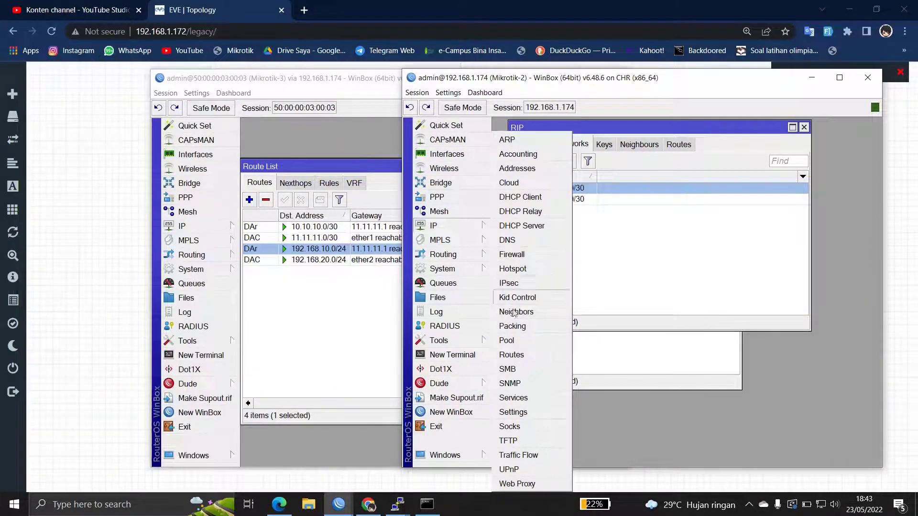
{"action": "left_click", "coordinate": [520, 358]}
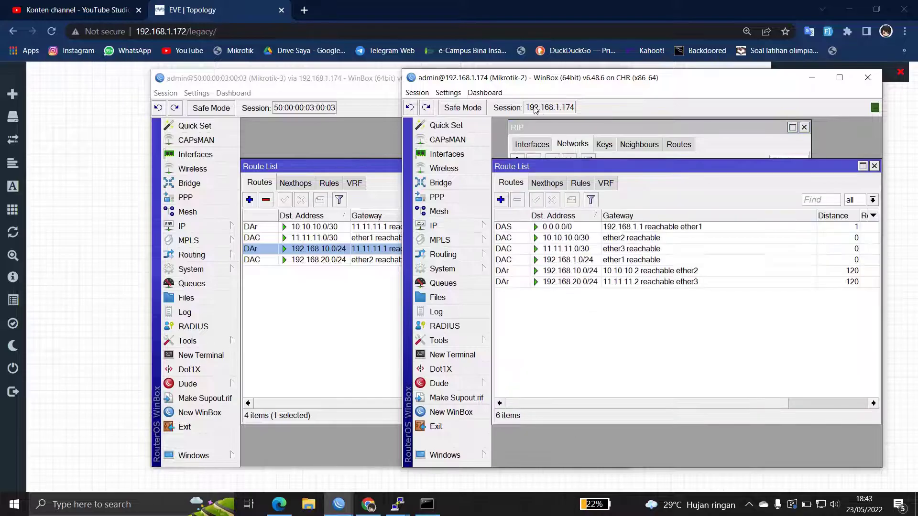
Arrange the Mikrotik-1, Mikrotik-3 and Mikrotik-2 WinBox windows next to each other to compare their route lists
{"action": "left_click_drag", "start_coordinate": [601, 85], "coordinate": [733, 87]}
{"action": "left_click_drag", "start_coordinate": [506, 86], "coordinate": [664, 85]}
{"action": "left_click", "coordinate": [845, 109]}
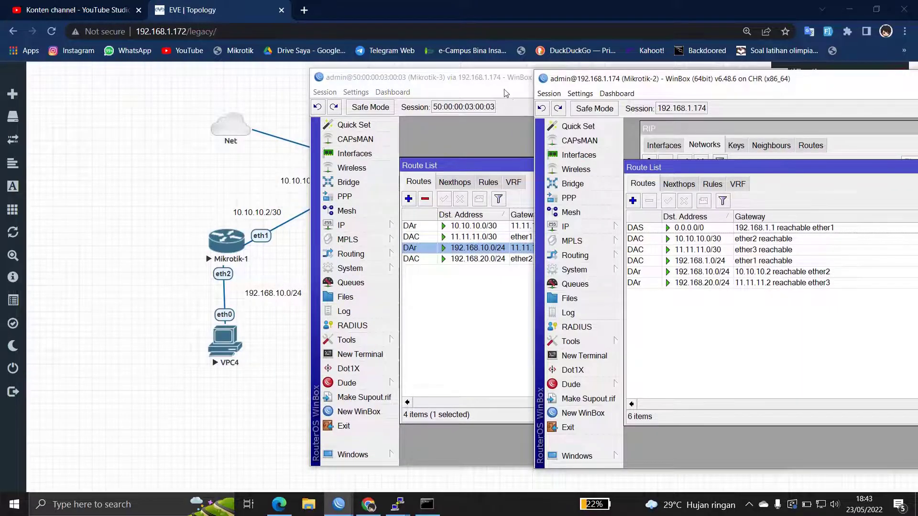
{"action": "left_click_drag", "start_coordinate": [509, 82], "coordinate": [478, 79]}
{"action": "left_click", "coordinate": [816, 91]}
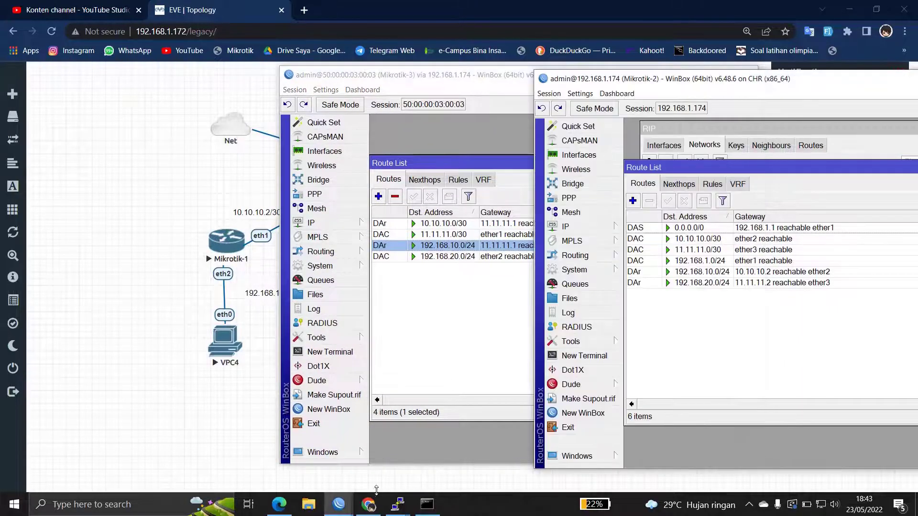
{"action": "mouse_move", "coordinate": [338, 503]}
{"action": "mouse_move", "coordinate": [272, 462]}
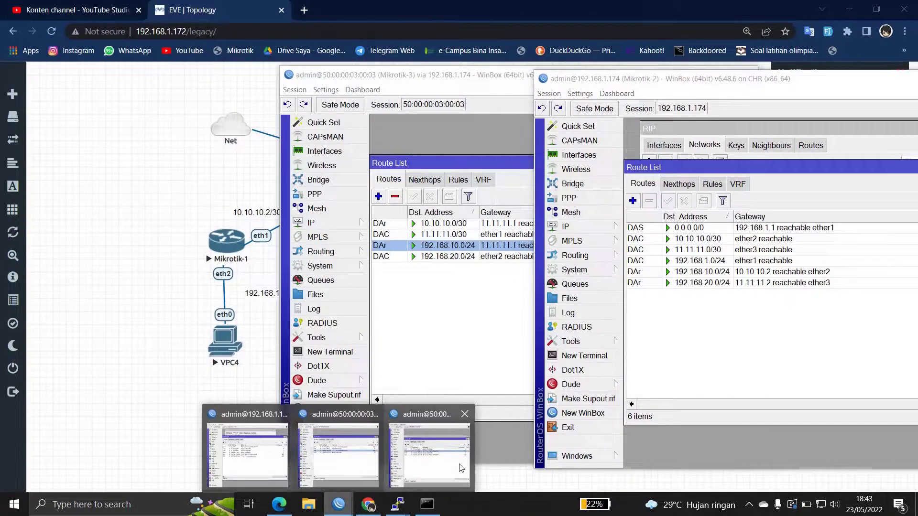
{"action": "left_click", "coordinate": [461, 468]}
{"action": "mouse_move", "coordinate": [204, 69]}
{"action": "left_mouse_down"}
{"action": "mouse_move", "coordinate": [214, 84]}
{"action": "mouse_move", "coordinate": [207, 79]}
{"action": "left_mouse_up"}
{"action": "left_click", "coordinate": [511, 79]}
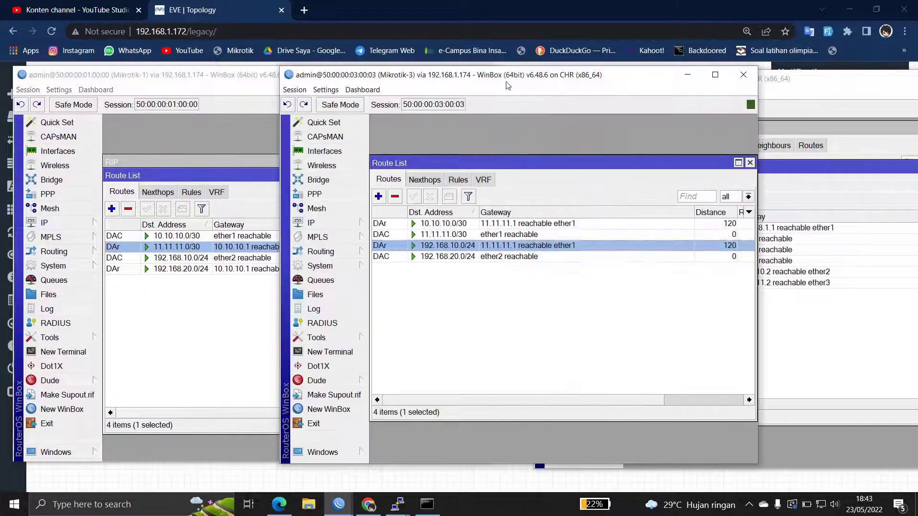
{"action": "left_click", "coordinate": [800, 87]}
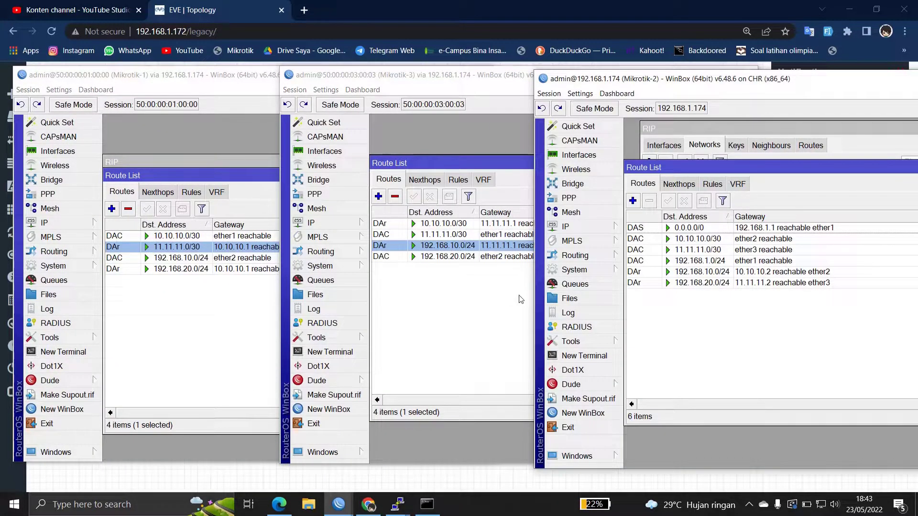
Minimize the Mikrotik-2, Mikrotik-3 and Mikrotik-1 WinBox windows to get back to the network topology
{"action": "left_click_drag", "start_coordinate": [800, 78], "coordinate": [769, 81]}
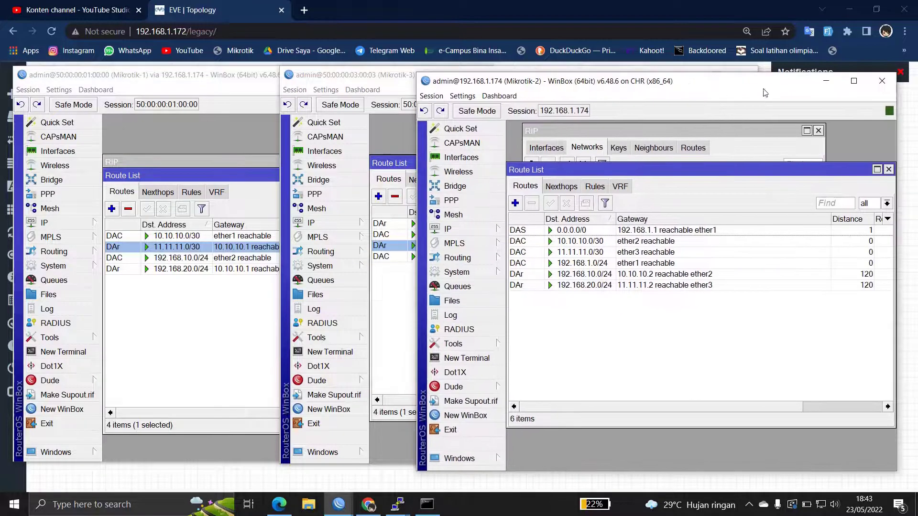
{"action": "left_click", "coordinate": [826, 84]}
{"action": "left_click", "coordinate": [688, 74]}
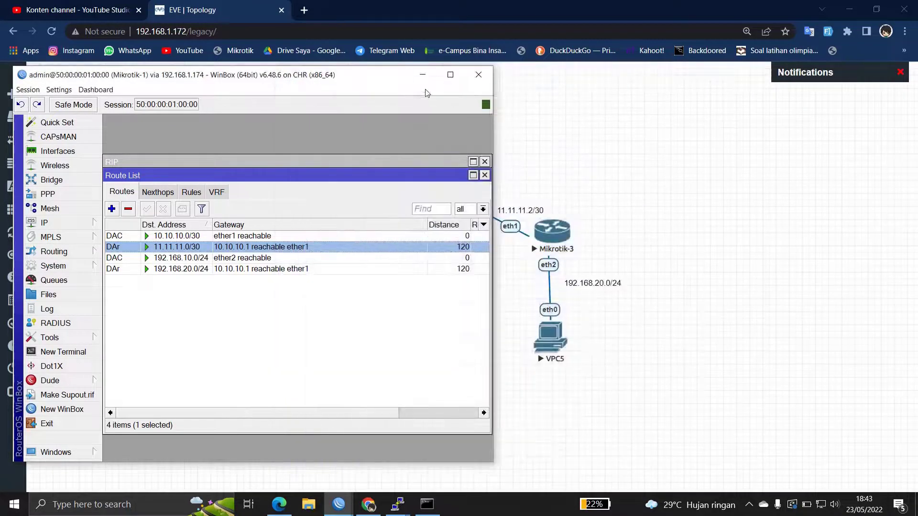
{"action": "left_click", "coordinate": [423, 76]}
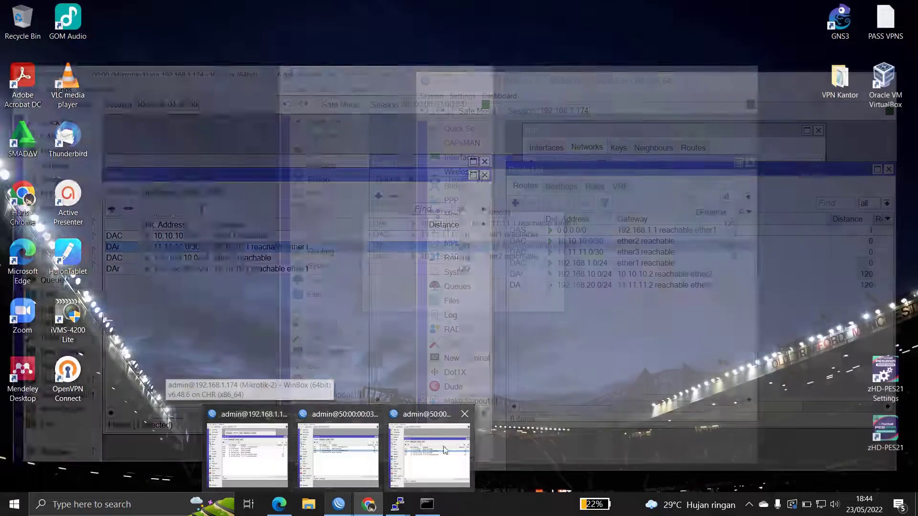
Restore Mikrotik-1's WinBox session, open a new terminal and ping 192.168.20.1
{"action": "left_click", "coordinate": [456, 447]}
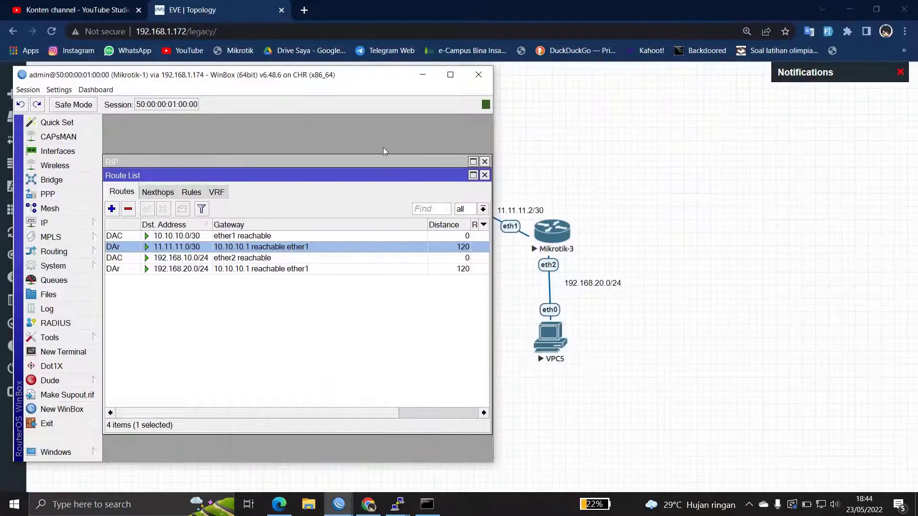
{"action": "left_click_drag", "start_coordinate": [342, 79], "coordinate": [361, 98]}
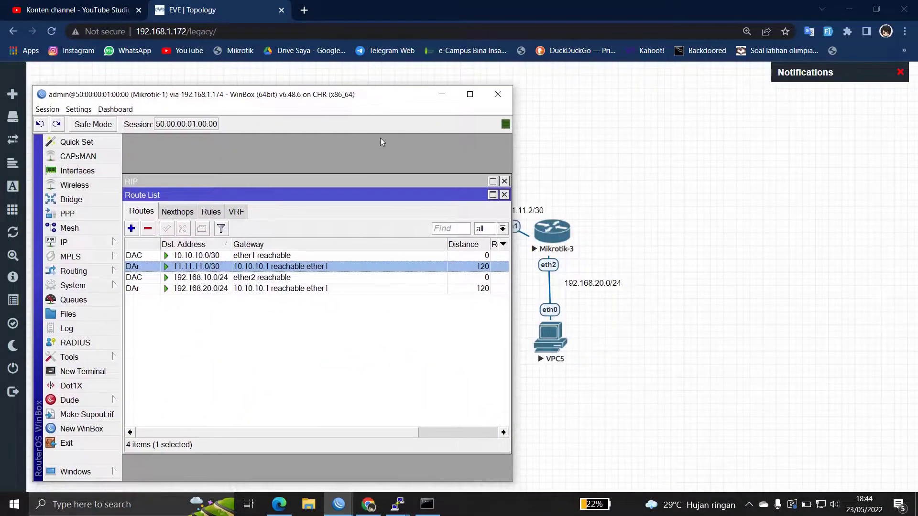
{"action": "left_click", "coordinate": [83, 372]}
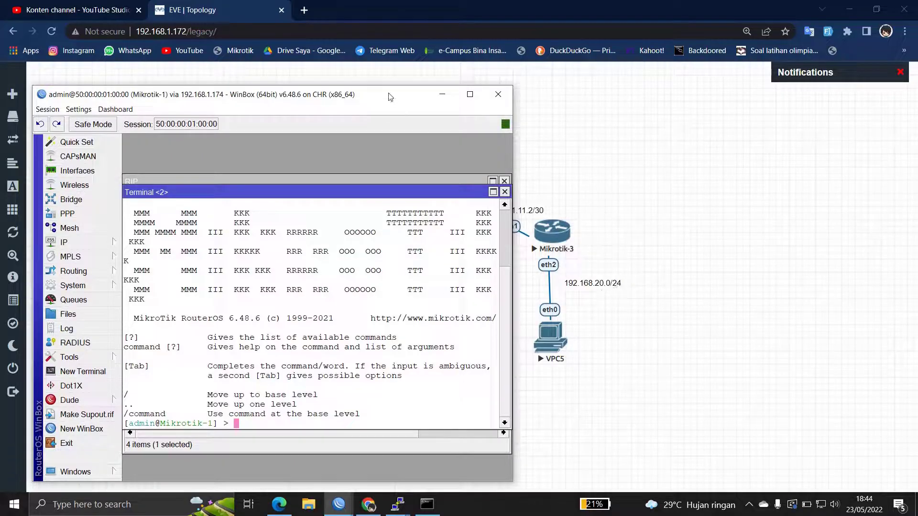
{"action": "left_click_drag", "start_coordinate": [388, 98], "coordinate": [378, 82]}
{"action": "type", "text": "ping 19"}
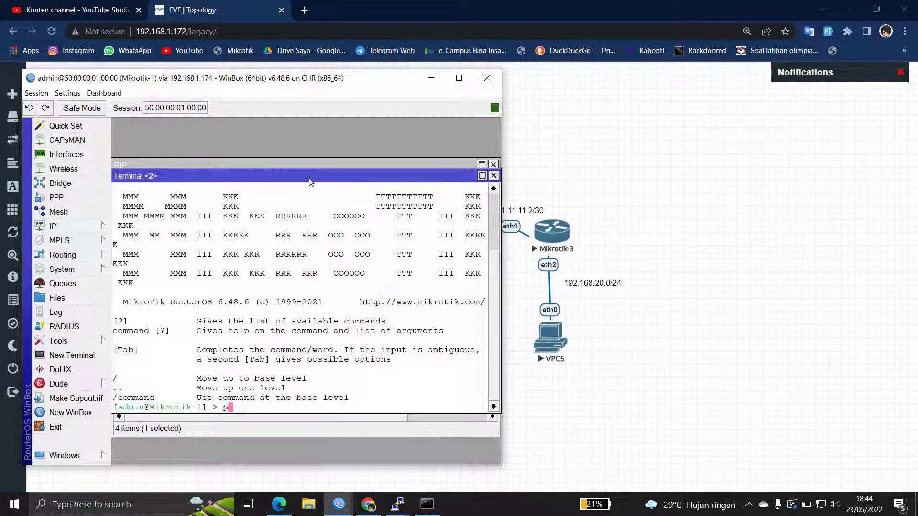
{"action": "type", "text": "2.168."}
{"action": "type", "text": "20.1"}
{"action": "key", "text": "Return"}
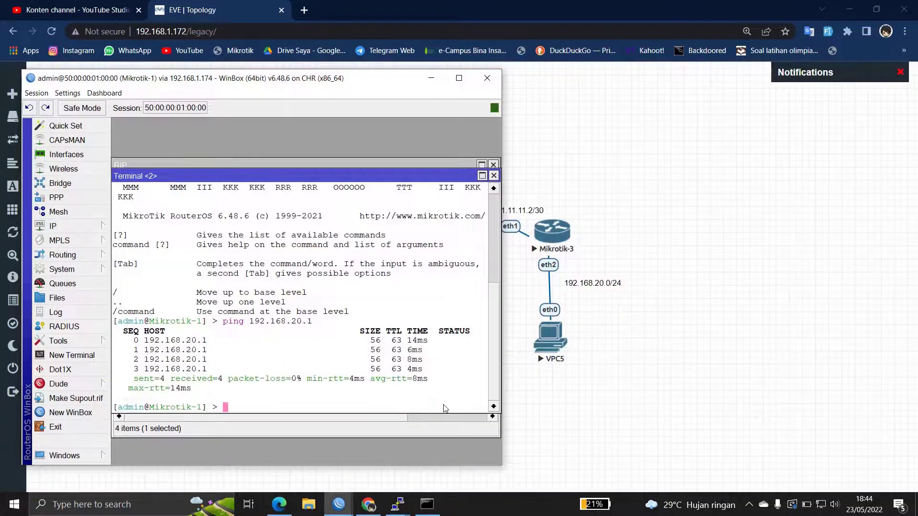
Ping 11.11.11.2 from Mikrotik-1's terminal
{"action": "type", "text": "ping"}
{"action": "left_click_drag", "start_coordinate": [365, 78], "coordinate": [340, 73]}
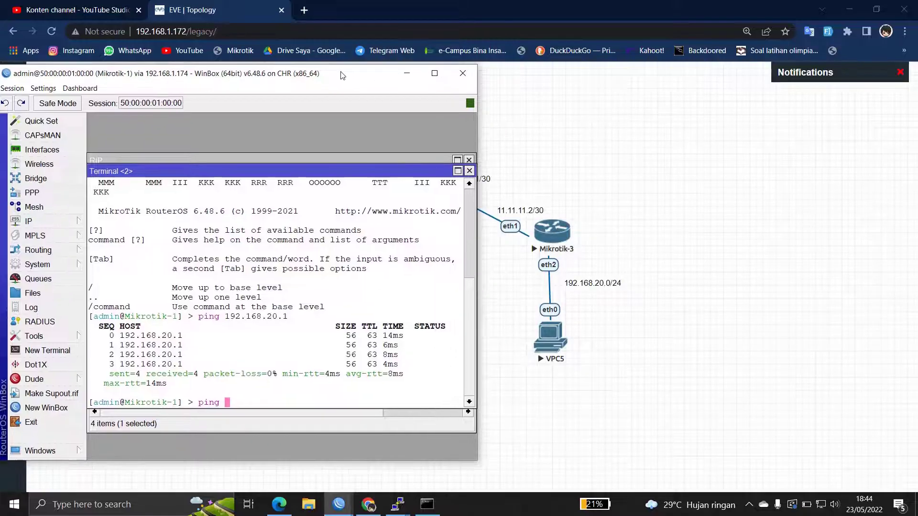
{"action": "type", "text": "11.11.11.2"}
{"action": "key", "text": "Return"}
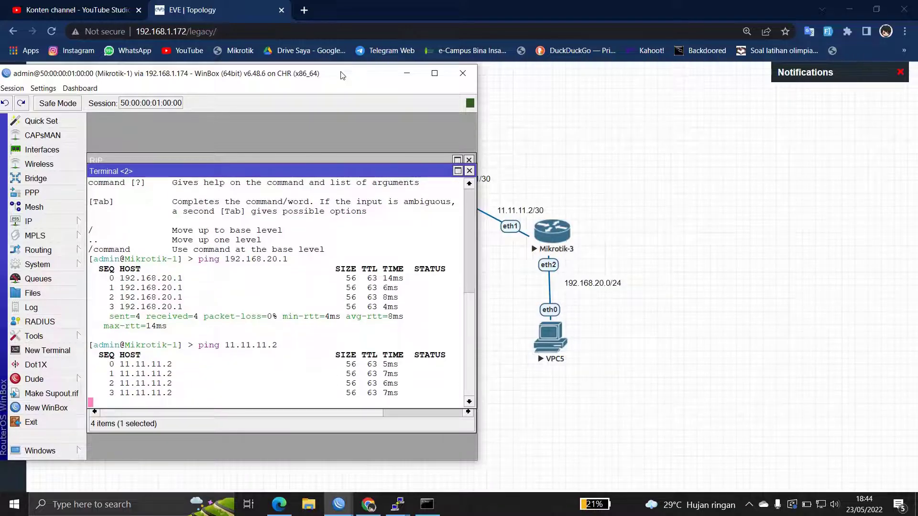
Restore Mikrotik-3's WinBox session beside Mikrotik-1's and check the ether1 and ether2 entries in its IP address list
{"action": "mouse_move", "coordinate": [343, 507]}
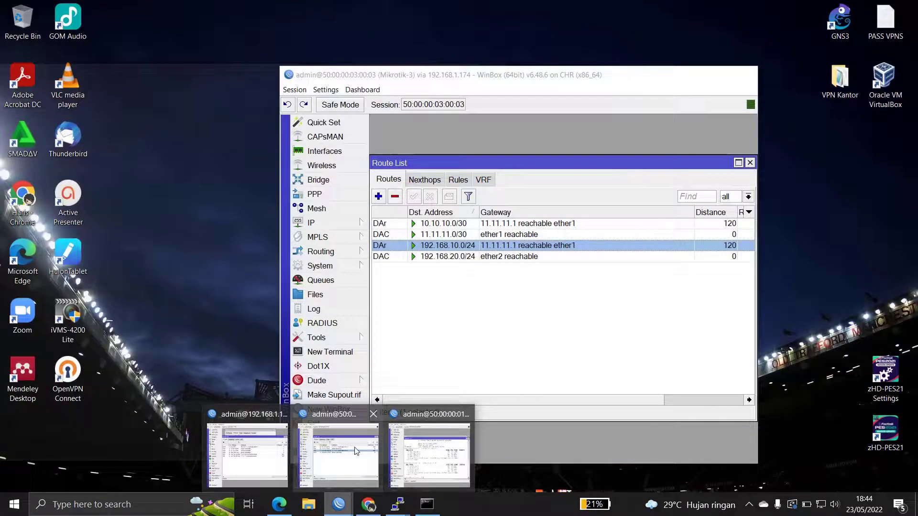
{"action": "left_click", "coordinate": [355, 451]}
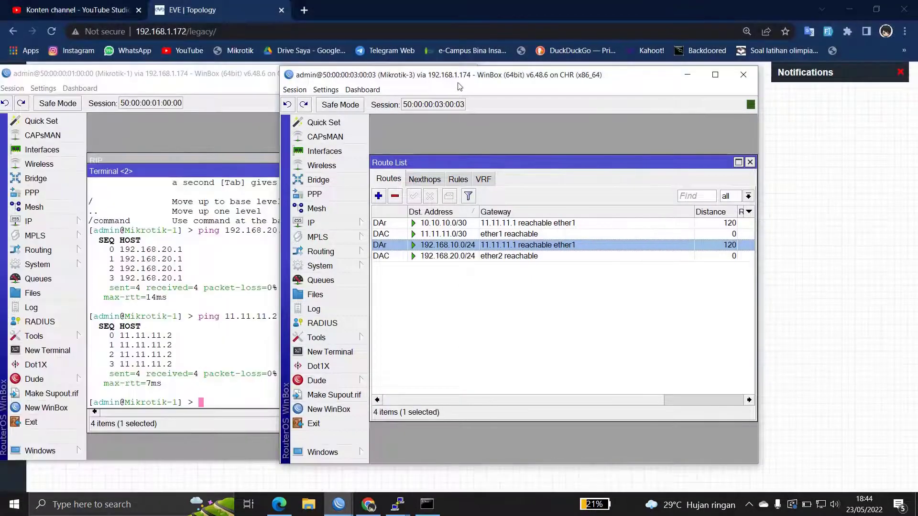
{"action": "left_click_drag", "start_coordinate": [462, 82], "coordinate": [601, 99]}
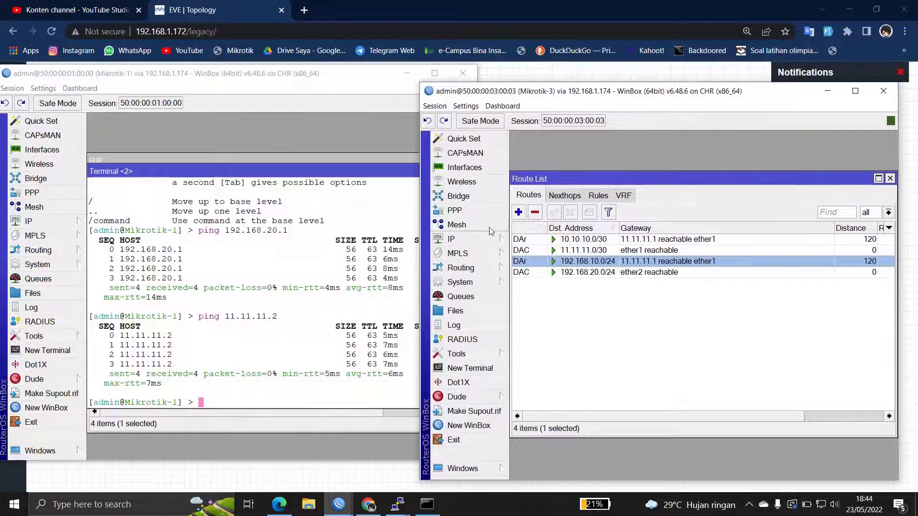
{"action": "left_click", "coordinate": [457, 239]}
{"action": "left_click", "coordinate": [538, 168]}
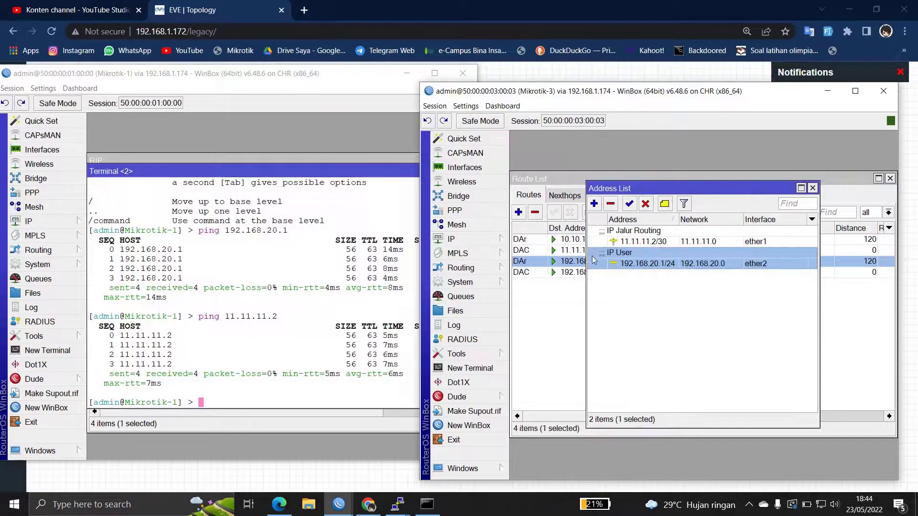
{"action": "left_click", "coordinate": [637, 233]}
{"action": "left_click", "coordinate": [655, 266], "text": "shift"}
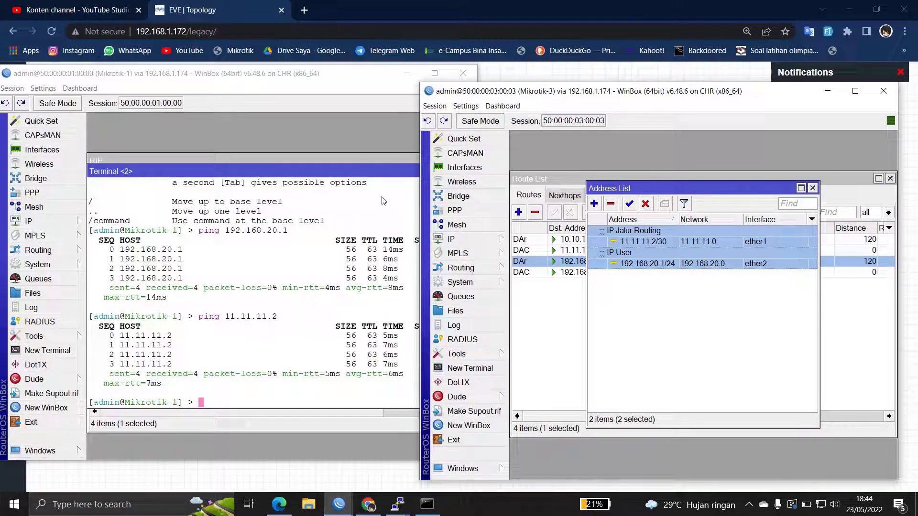
Minimize both WinBox sessions and open VPC4's console from the topology
{"action": "left_click", "coordinate": [272, 83]}
{"action": "left_click", "coordinate": [819, 97]}
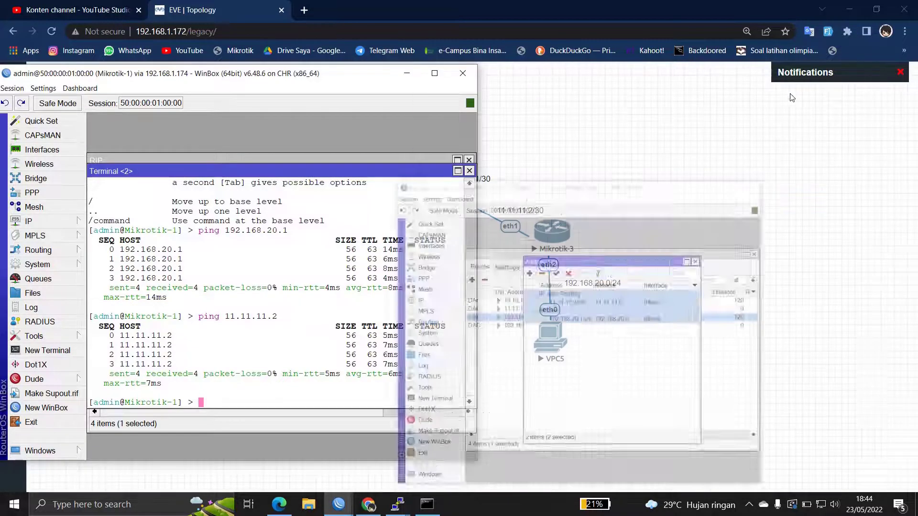
{"action": "left_click", "coordinate": [402, 80]}
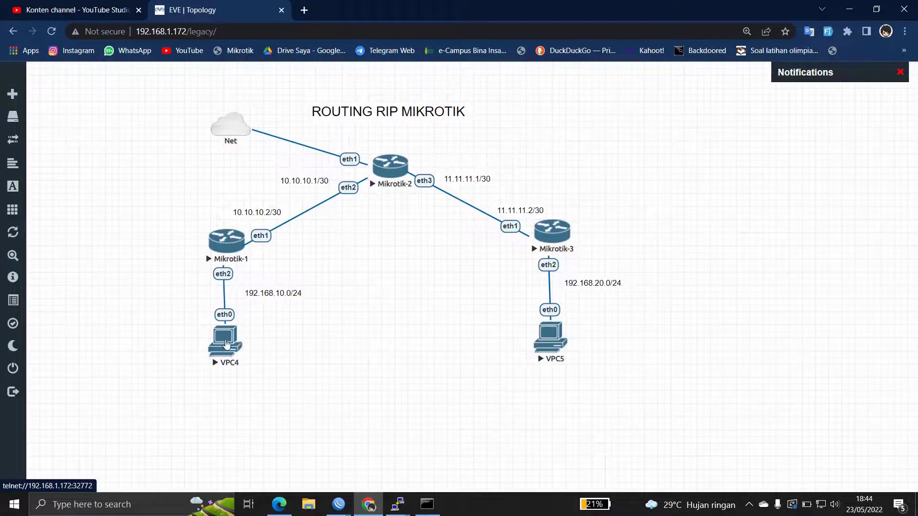
{"action": "left_click", "coordinate": [231, 337]}
{"action": "left_click", "coordinate": [481, 115]}
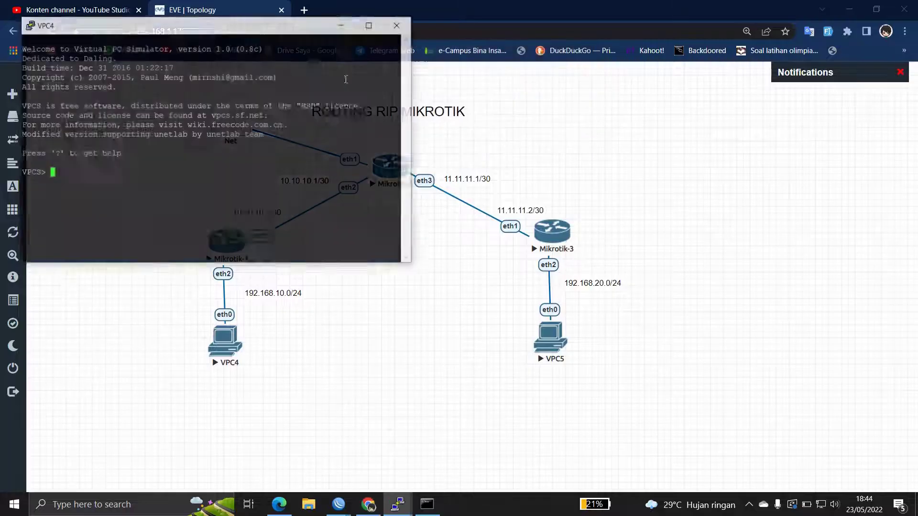
{"action": "left_click_drag", "start_coordinate": [278, 26], "coordinate": [656, 106]}
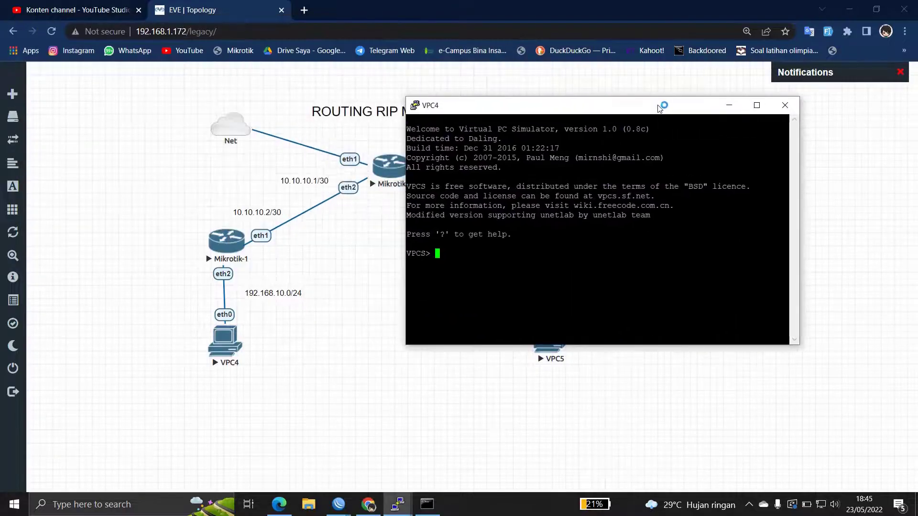
Try to assign VPC4 the address 192.168.10.2 255.255.255.0 with gateway 192.168.10.1 using the "ip add" command
{"action": "type", "text": "ip add"}
{"action": "type", "text": " 192.168"}
{"action": "type", "text": ".10.2"}
{"action": "type", "text": " 255"}
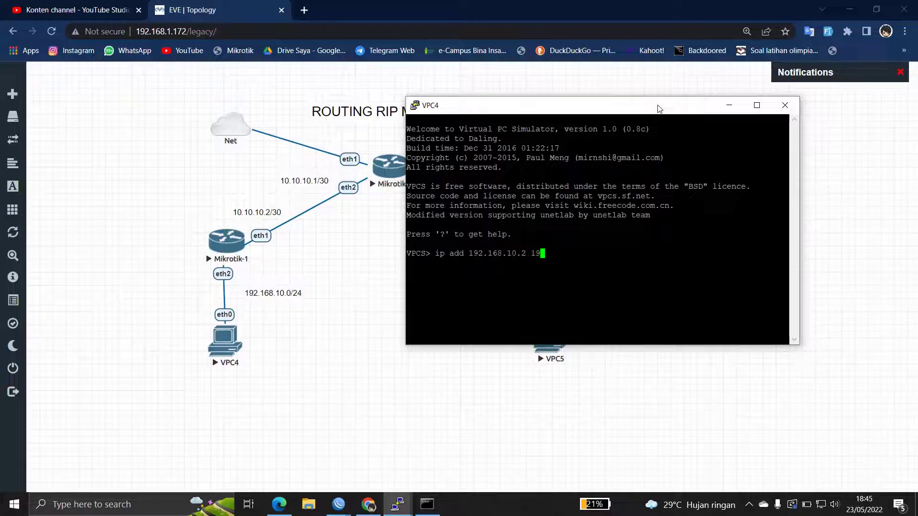
{"action": "key", "text": "BackSpace"}
{"action": "key", "text": "BackSpace"}
{"action": "key", "text": "BackSpace"}
{"action": "type", "text": "255.255.255.0 192.168.10.1"}
{"action": "key", "text": "Return"}
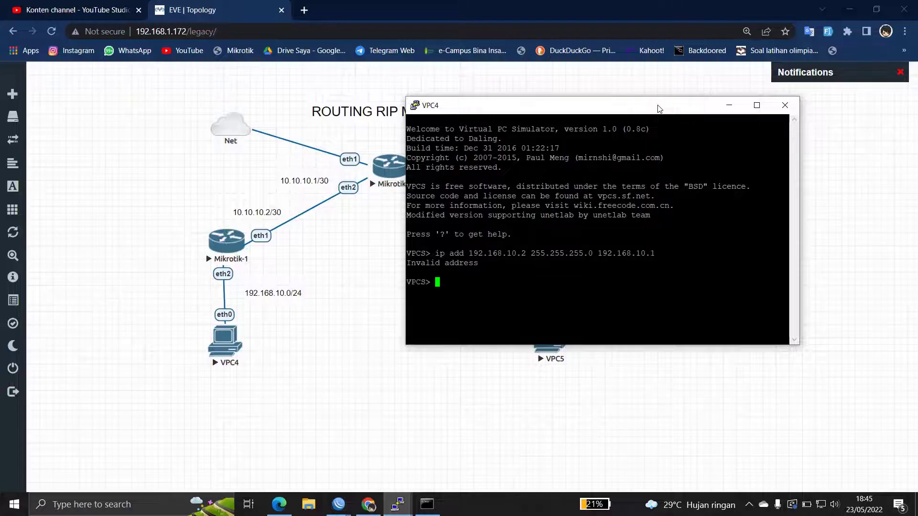
Rerun VPC4's address command without "add": ip 192.168.10.2 255.255.255.0 192.168.10.1
{"action": "left_click_drag", "start_coordinate": [659, 109], "coordinate": [626, 134]}
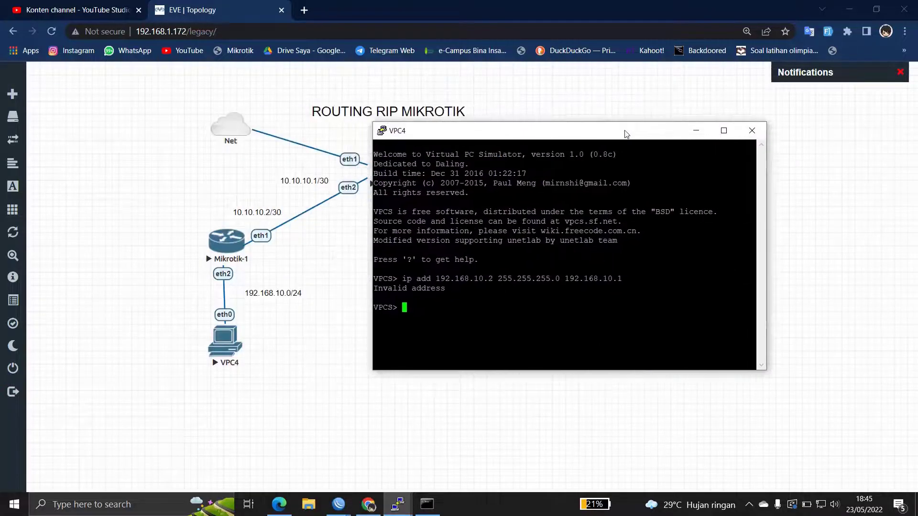
{"action": "key", "text": "Up"}
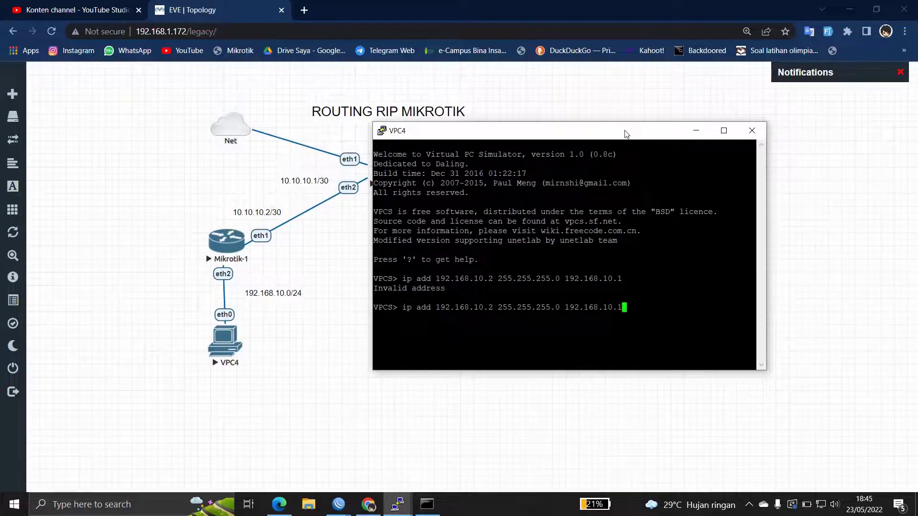
{"action": "key", "text": "Left"}
{"action": "key", "text": "Left"}
{"action": "key", "text": "Left"}
{"action": "key", "text": "Left"}
{"action": "key", "text": "Left"}
{"action": "key", "text": "Left"}
{"action": "key", "text": "Left"}
{"action": "key", "text": "Left"}
{"action": "key", "text": "Left"}
{"action": "key", "text": "Left"}
{"action": "key", "text": "Left"}
{"action": "key", "text": "Left"}
{"action": "key", "text": "Left"}
{"action": "key", "text": "Left"}
{"action": "key", "text": "Left"}
{"action": "key", "text": "Left"}
{"action": "key", "text": "Left"}
{"action": "key", "text": "Left"}
{"action": "key", "text": "Left"}
{"action": "key", "text": "Left"}
{"action": "key", "text": "Left"}
{"action": "key", "text": "BackSpace"}
{"action": "key", "text": "BackSpace"}
{"action": "key", "text": "BackSpace"}
{"action": "key", "text": "BackSpace"}
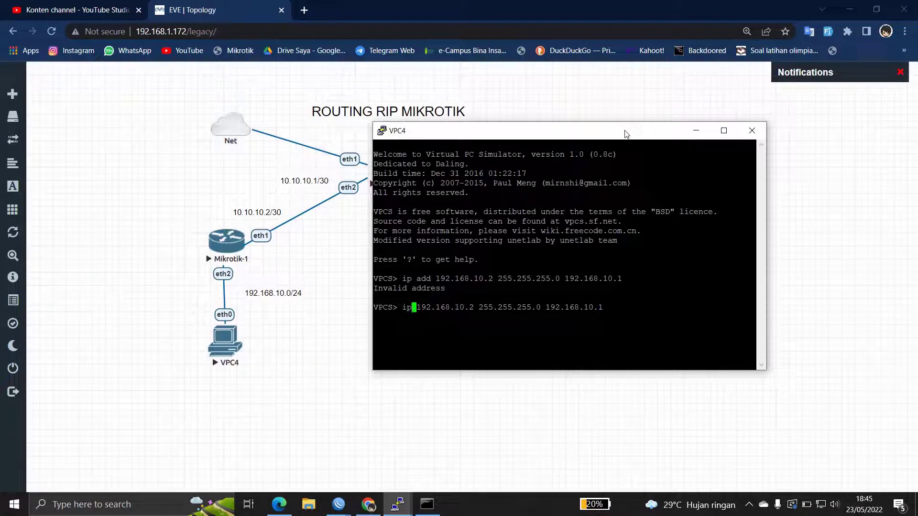
{"action": "key", "text": "Return"}
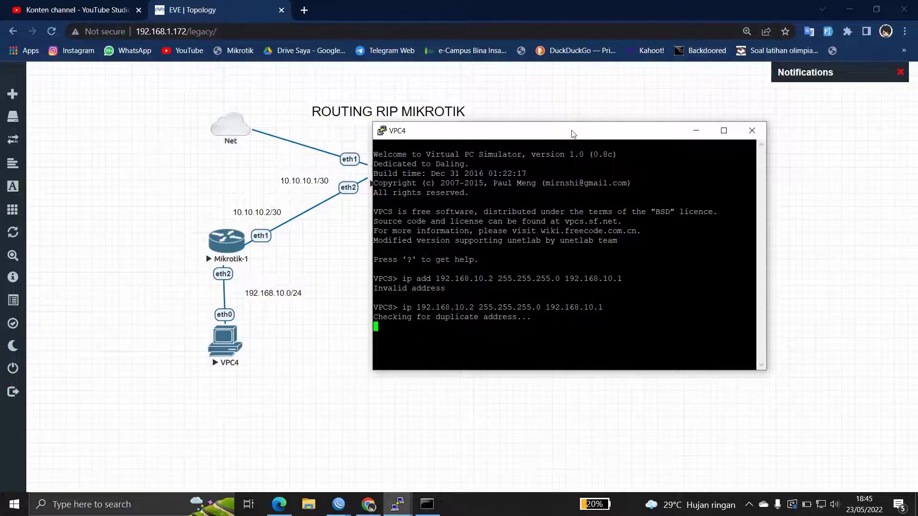
Open VPC5's console and assign it 192.168.20.2 with mask 255.255.255.0 and gateway 192.168.20.1
{"action": "left_click_drag", "start_coordinate": [574, 134], "coordinate": [340, 89]}
{"action": "left_click", "coordinate": [556, 341]}
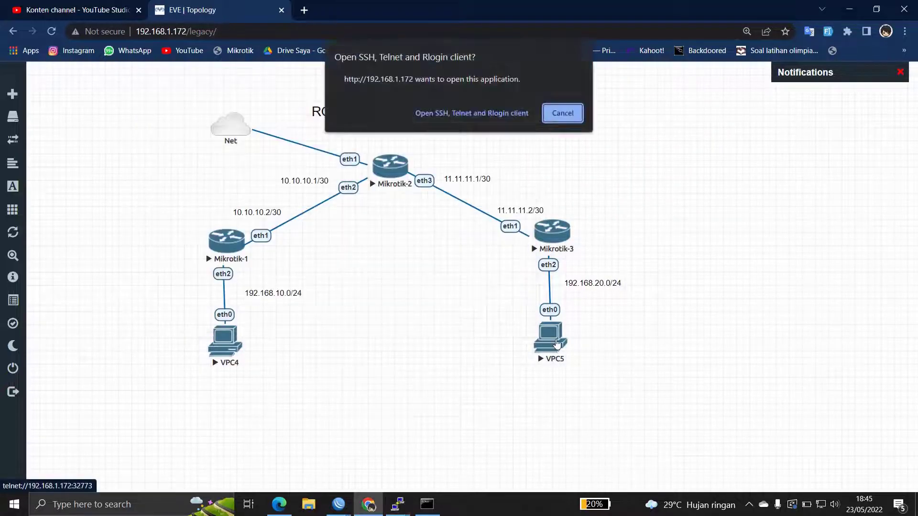
{"action": "left_click", "coordinate": [477, 112]}
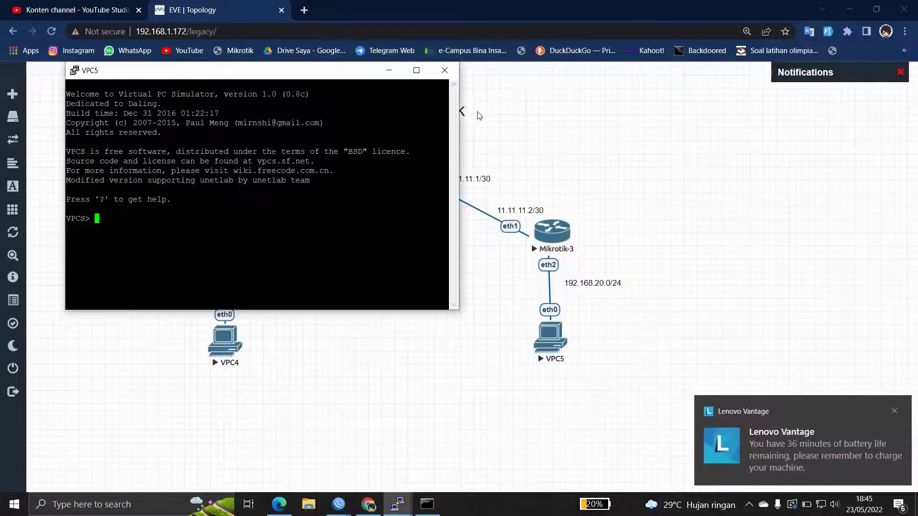
{"action": "type", "text": "ip 19"}
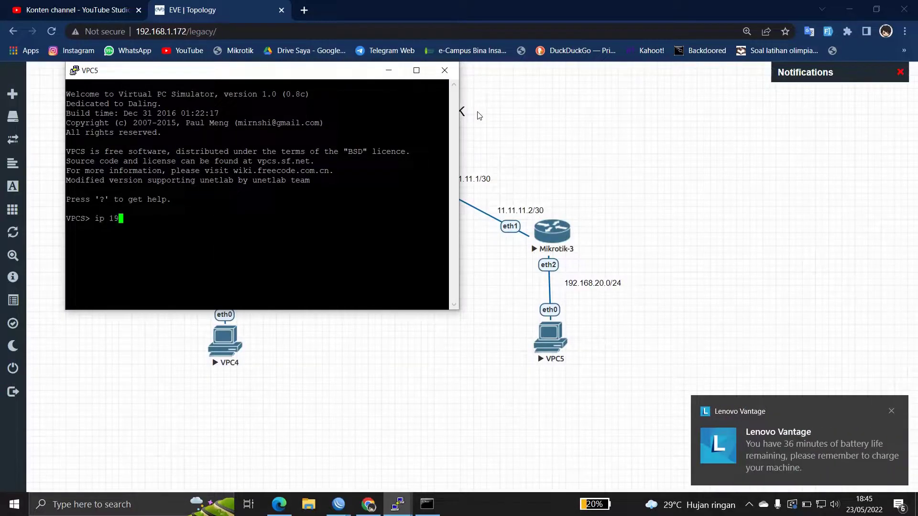
{"action": "type", "text": "2.168.20.2 255.255.25"}
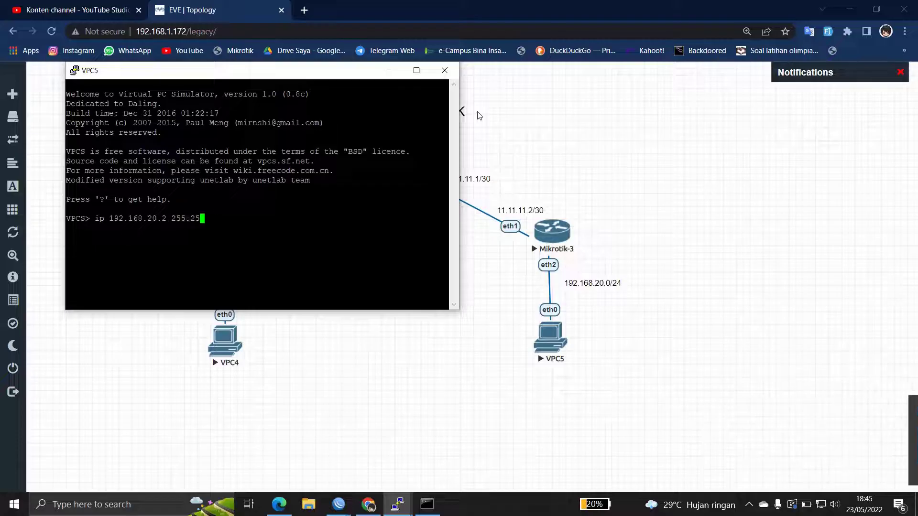
{"action": "type", "text": "5.255.0 19"}
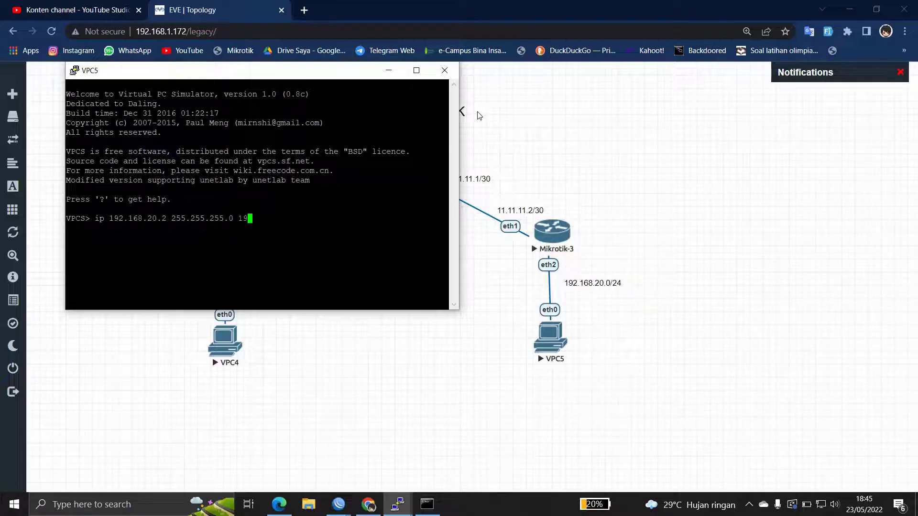
{"action": "type", "text": "2.168.20.1"}
{"action": "key", "text": "Return"}
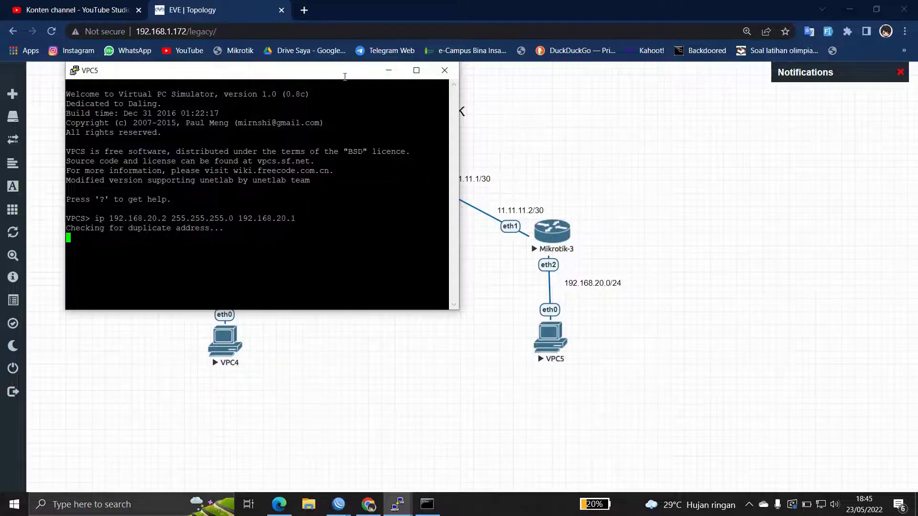
Arrange the VPC4 and VPC5 console windows side by side over the topology
{"action": "left_click_drag", "start_coordinate": [345, 77], "coordinate": [709, 126]}
{"action": "mouse_move", "coordinate": [401, 500]}
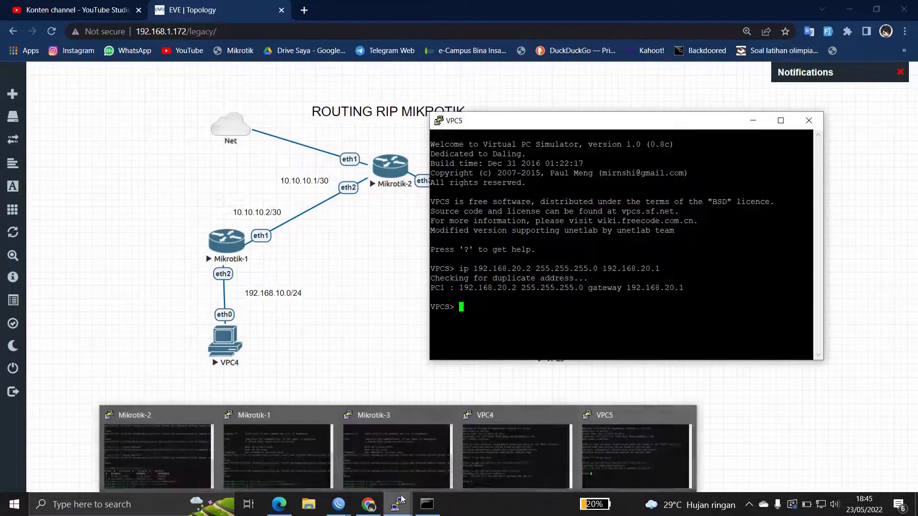
{"action": "left_click", "coordinate": [517, 454]}
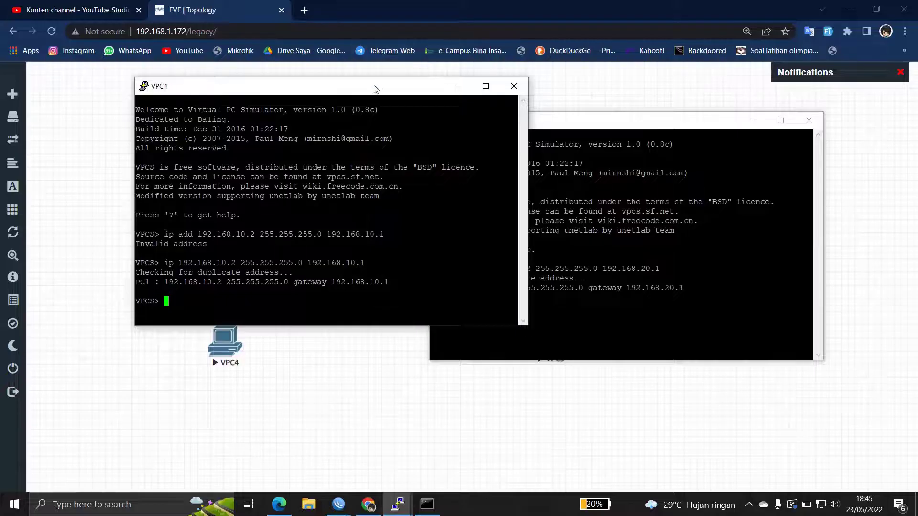
{"action": "left_click_drag", "start_coordinate": [375, 89], "coordinate": [274, 96]}
{"action": "left_click_drag", "start_coordinate": [508, 126], "coordinate": [540, 91]}
Ping VPC4's address 192.168.10.2 from VPC5's console
{"action": "type", "text": "pin"}
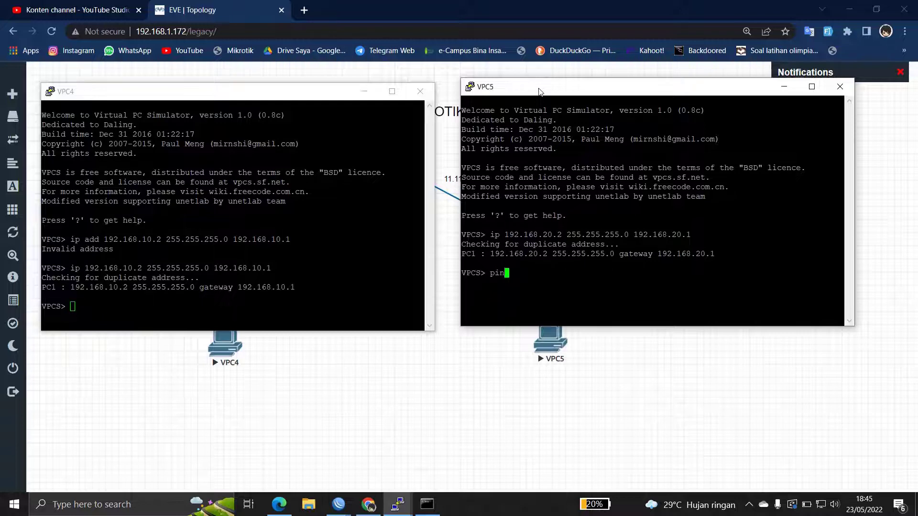
{"action": "type", "text": "g 192.168.10.2"}
{"action": "key", "text": "Return"}
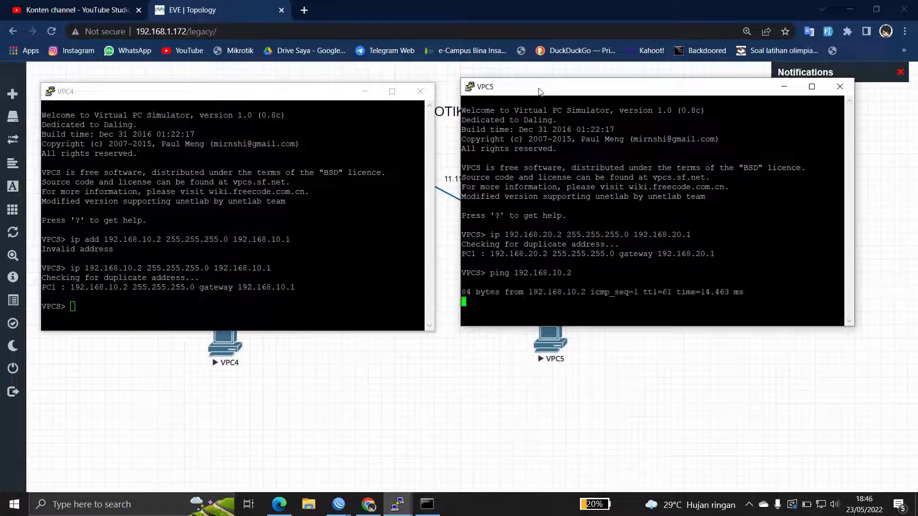
Ping VPC5's address 192.168.20.2 from VPC4's console, and minimize the VPC4 window
{"action": "left_click", "coordinate": [217, 98]}
{"action": "type", "text": "ping"}
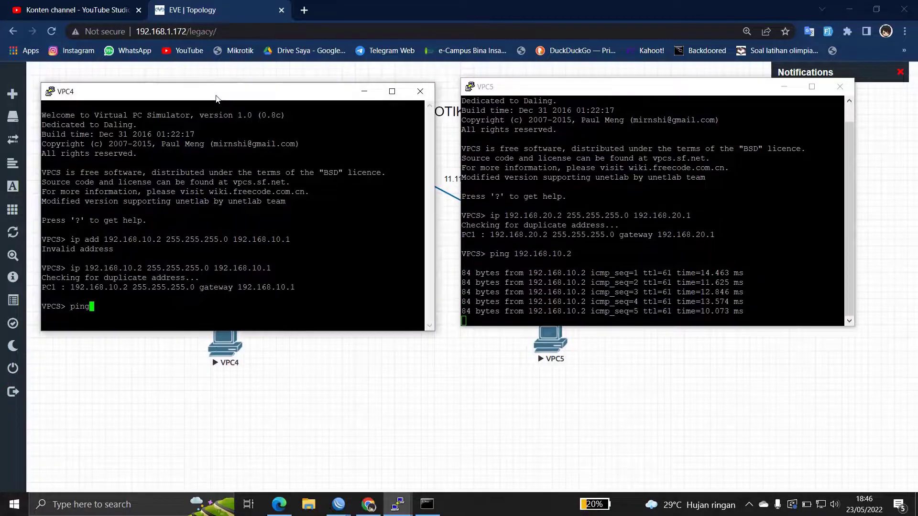
{"action": "type", "text": " 192.168.20."}
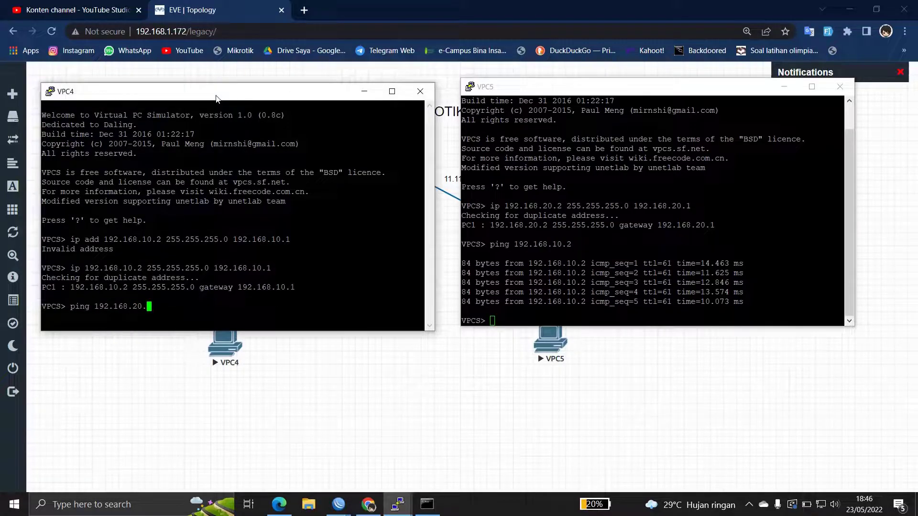
{"action": "type", "text": "2"}
{"action": "key", "text": "Return"}
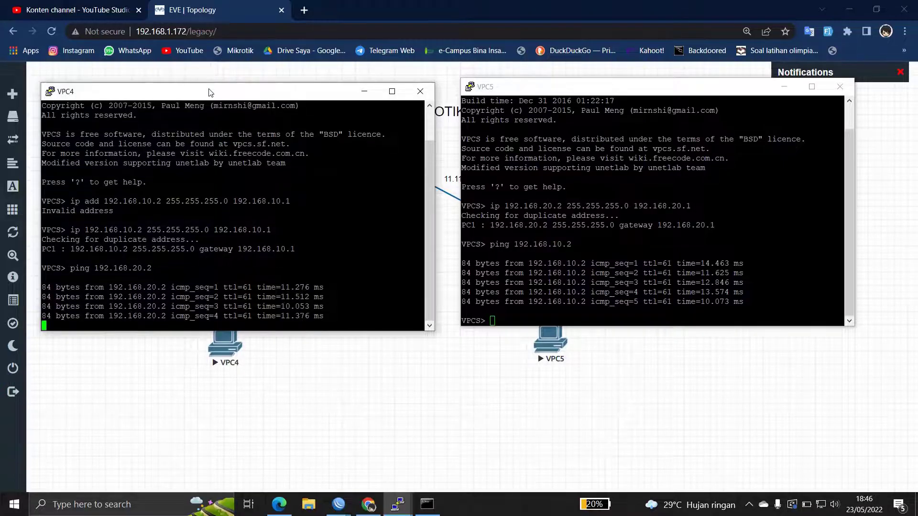
{"action": "left_click", "coordinate": [364, 91]}
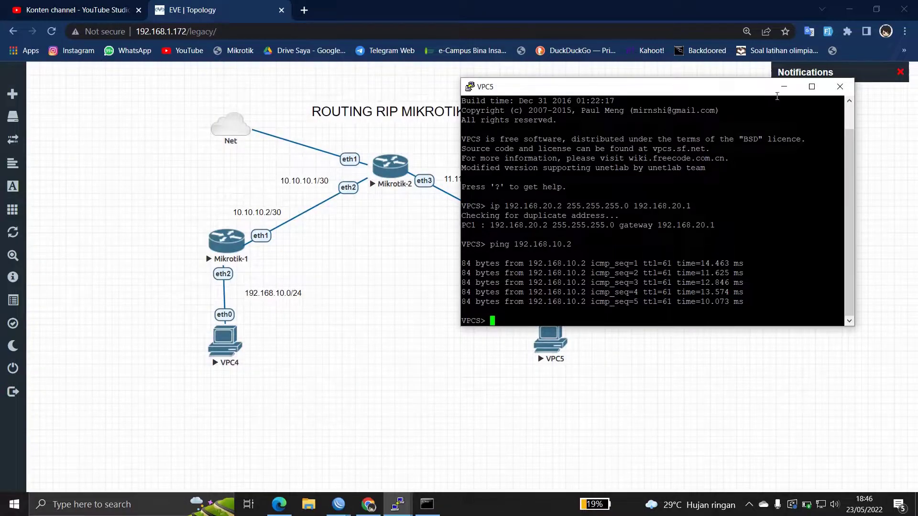